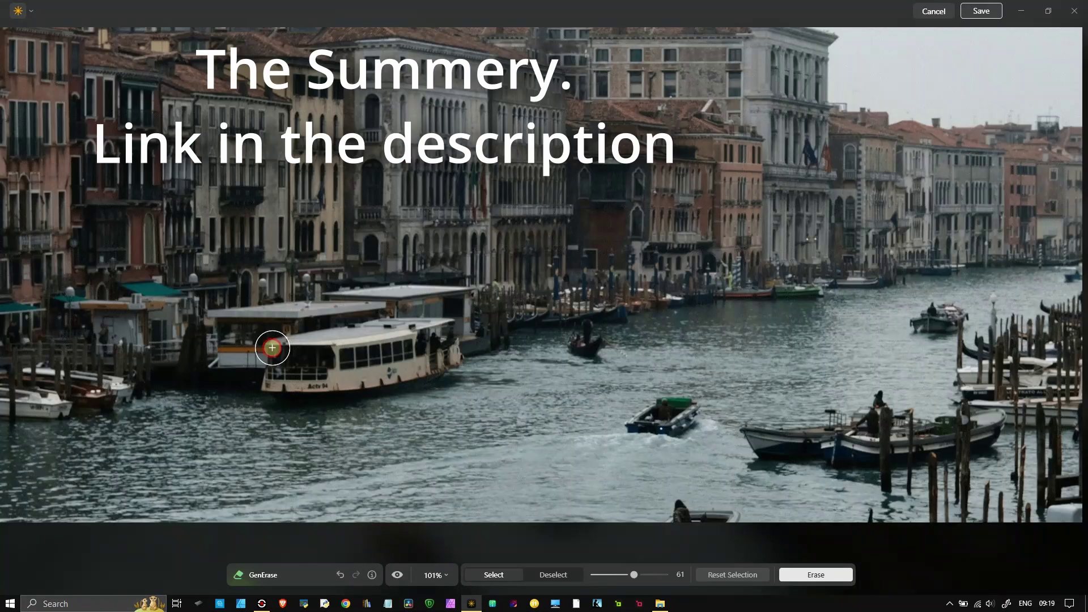
pyautogui.moveTo(275, 343)
pyautogui.mouseDown()
pyautogui.moveTo(439, 327)
pyautogui.moveTo(447, 362)
pyautogui.moveTo(291, 390)
pyautogui.moveTo(307, 368)
pyautogui.moveTo(418, 352)
pyautogui.mouseUp()
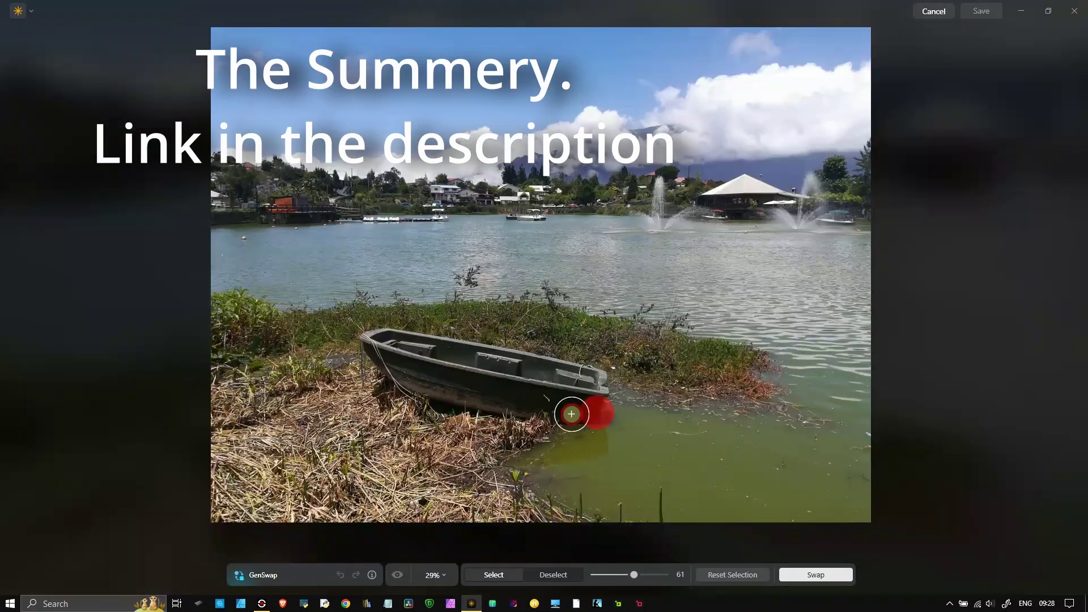
pyautogui.moveTo(571, 414)
pyautogui.mouseDown()
pyautogui.moveTo(392, 339)
pyautogui.moveTo(526, 360)
pyautogui.moveTo(586, 389)
pyautogui.mouseUp()
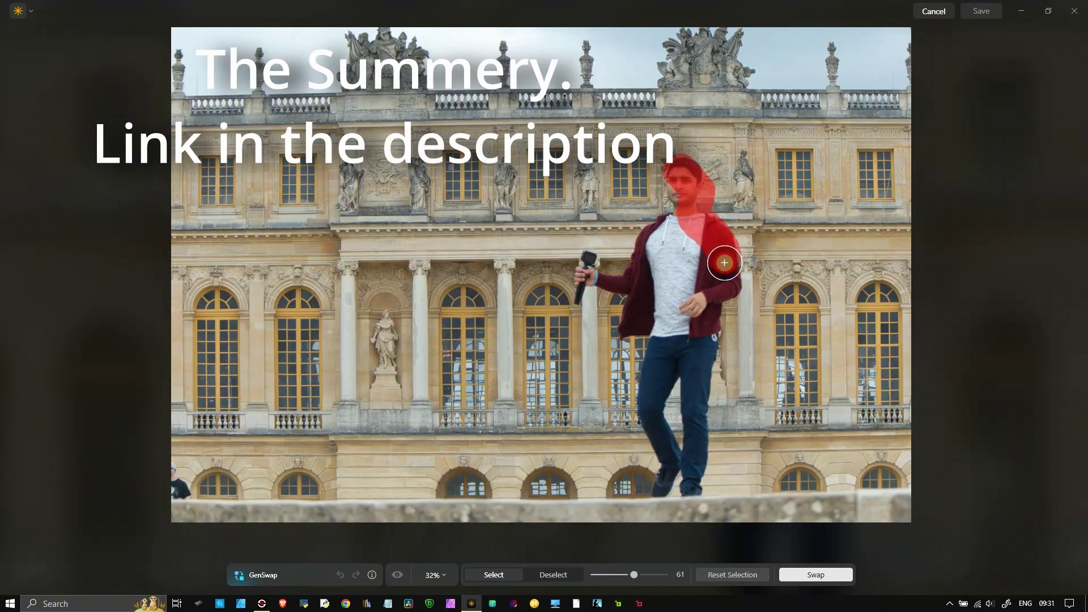
pyautogui.moveTo(725, 262)
pyautogui.mouseDown()
pyautogui.moveTo(697, 311)
pyautogui.moveTo(706, 345)
pyautogui.moveTo(691, 480)
pyautogui.moveTo(663, 488)
pyautogui.moveTo(648, 414)
pyautogui.moveTo(664, 379)
pyautogui.moveTo(651, 355)
pyautogui.moveTo(689, 248)
pyautogui.moveTo(674, 227)
pyautogui.moveTo(662, 322)
pyautogui.moveTo(641, 263)
pyautogui.mouseUp()
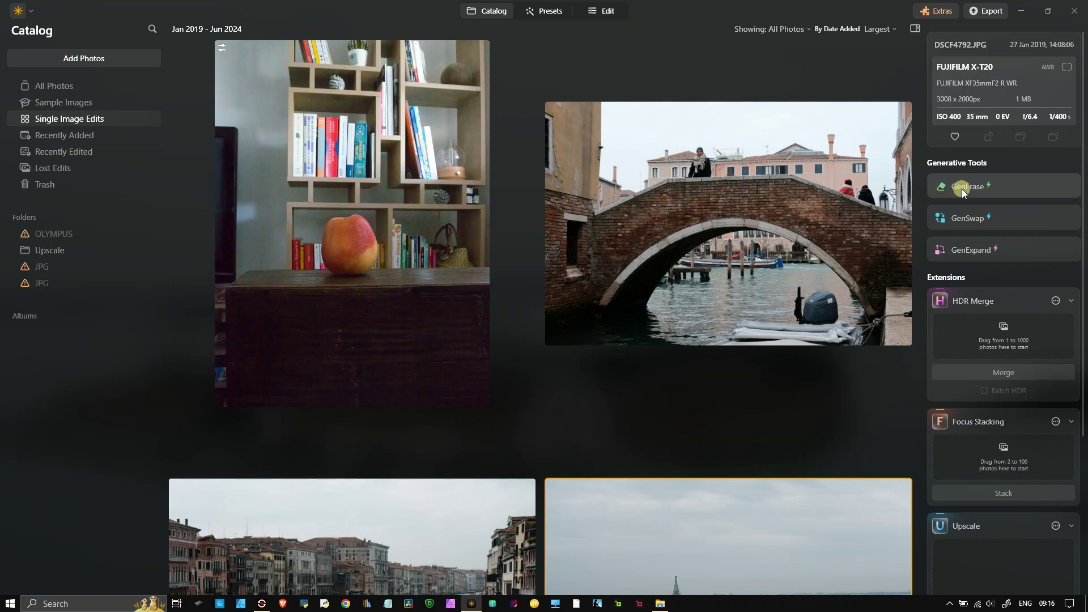
# - Open the canal photo DSCF4875.JPG from the Single Image Edits catalog in GenErase
pyautogui.scroll(-1, 961, 189)
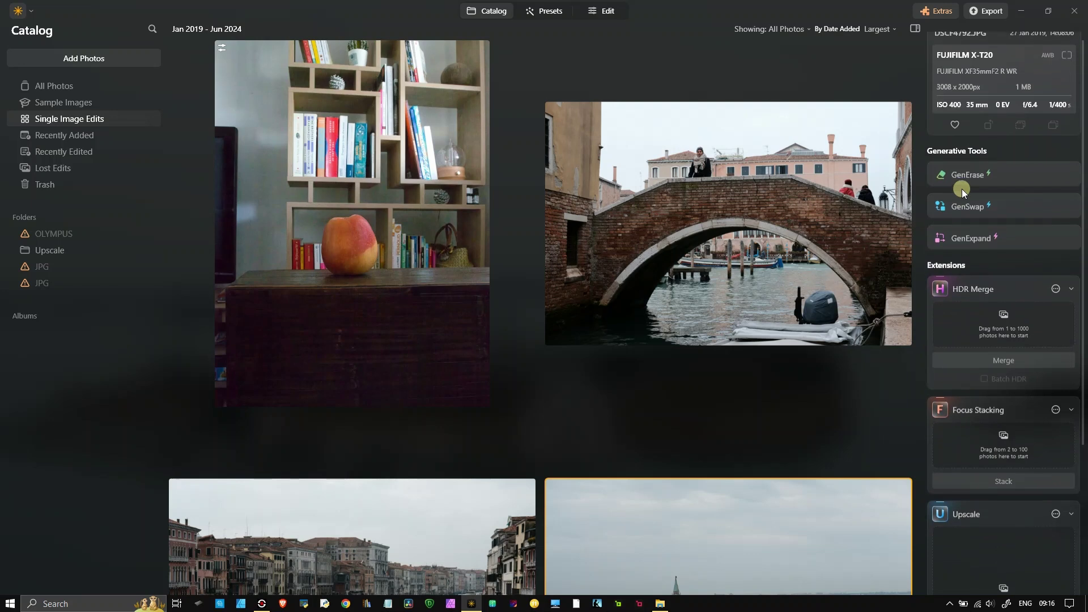
pyautogui.scroll(1, 962, 189)
pyautogui.scroll(-3, 835, 260)
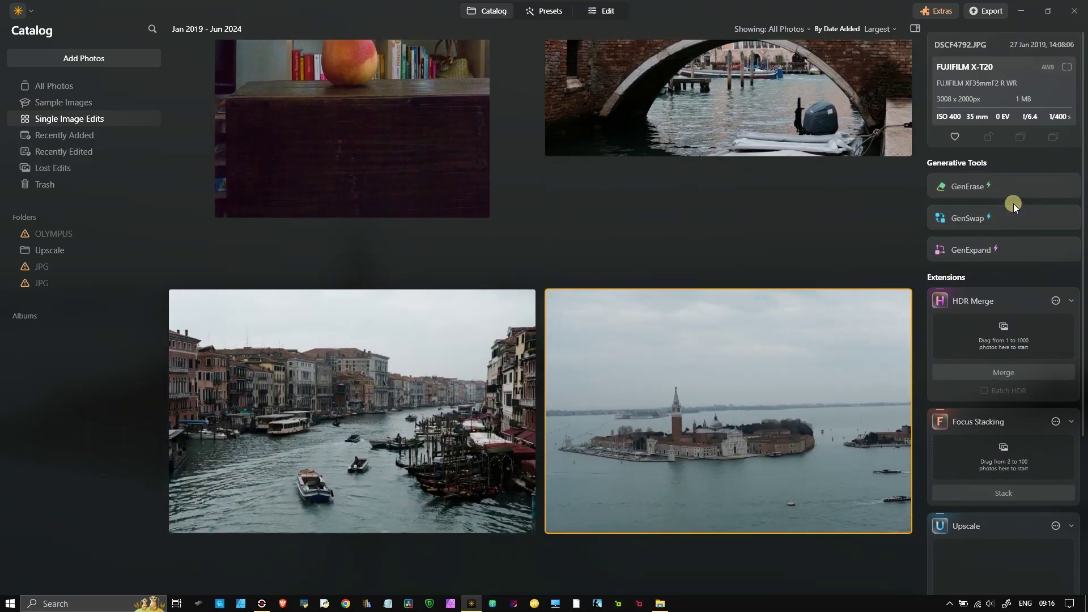
pyautogui.click(427, 374)
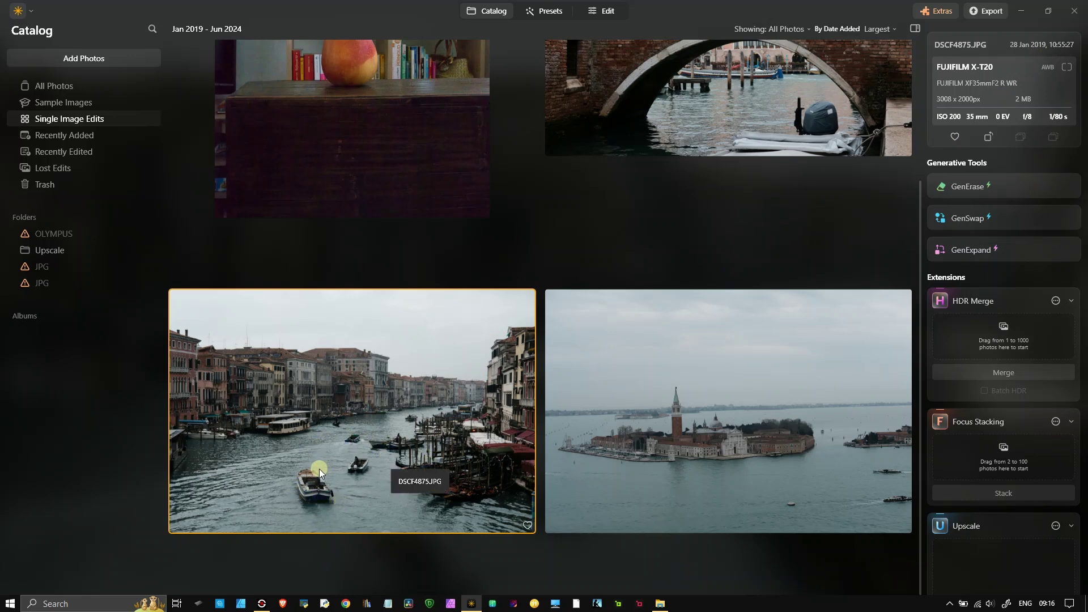
pyautogui.click(976, 191)
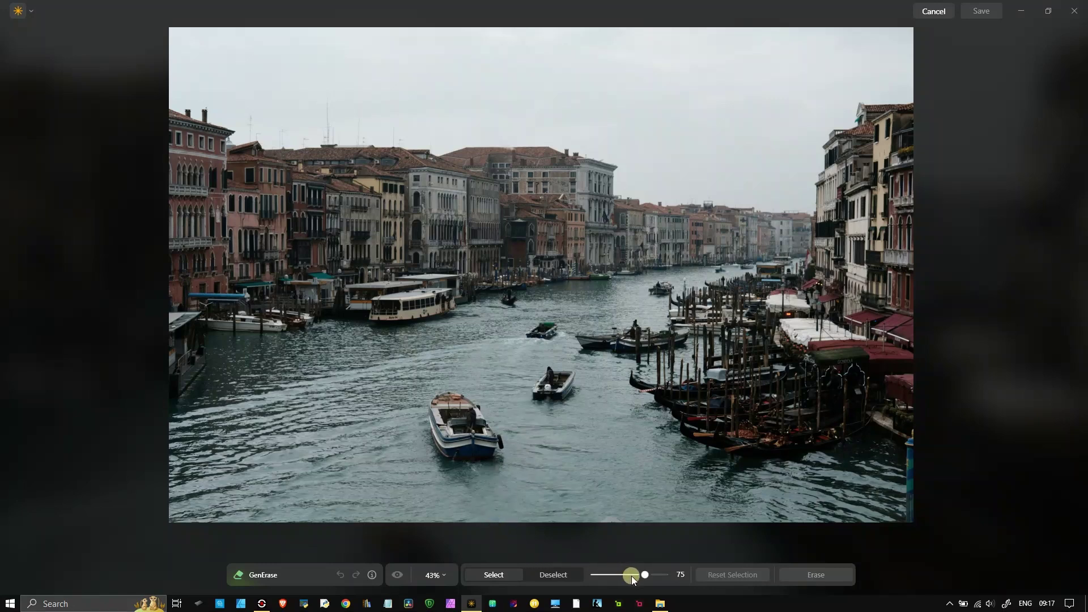
# - Mask the large foreground boat with the selection brush at size 61 and erase it
pyautogui.moveTo(645, 575); pyautogui.dragTo(634, 575)
pyautogui.click(485, 579)
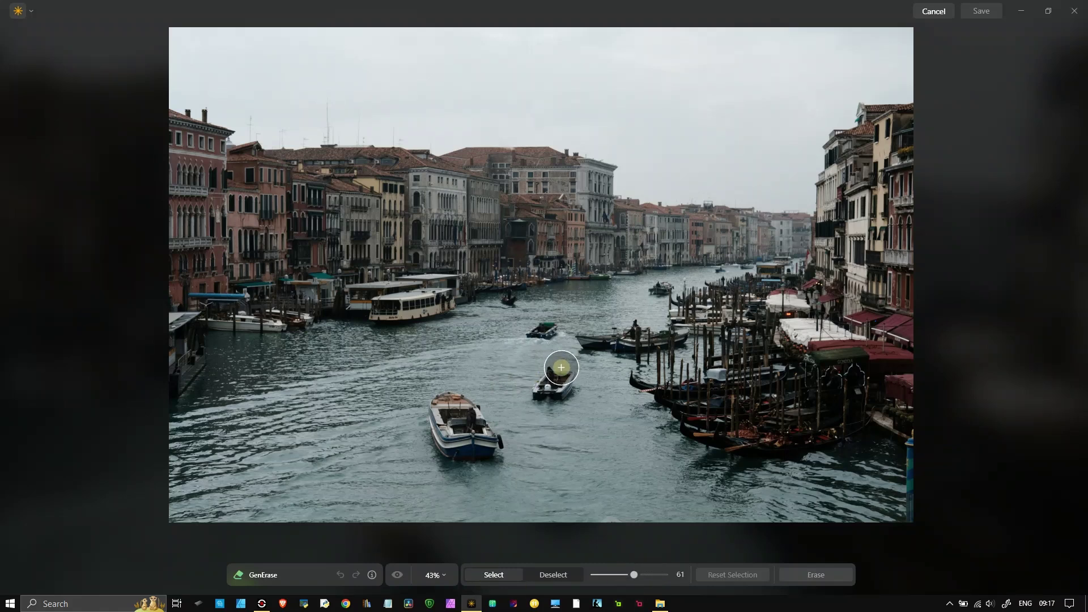
pyautogui.moveTo(488, 458)
pyautogui.mouseDown()
pyautogui.moveTo(479, 420)
pyautogui.moveTo(446, 399)
pyautogui.moveTo(438, 426)
pyautogui.moveTo(448, 452)
pyautogui.moveTo(460, 443)
pyautogui.moveTo(454, 422)
pyautogui.mouseUp()
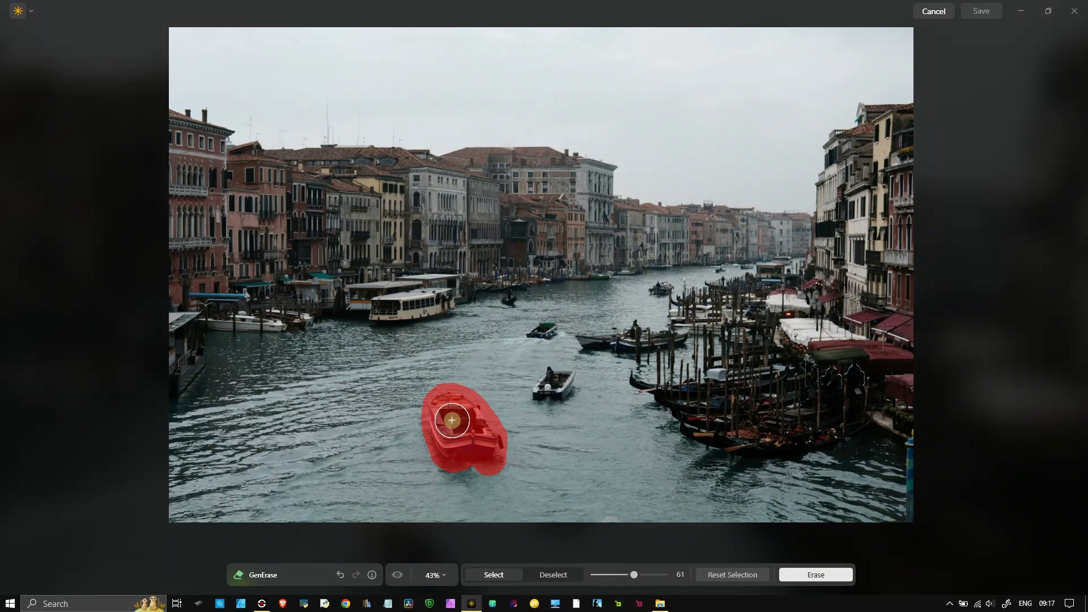
pyautogui.scroll(1, 402, 311)
pyautogui.scroll(4, 400, 312)
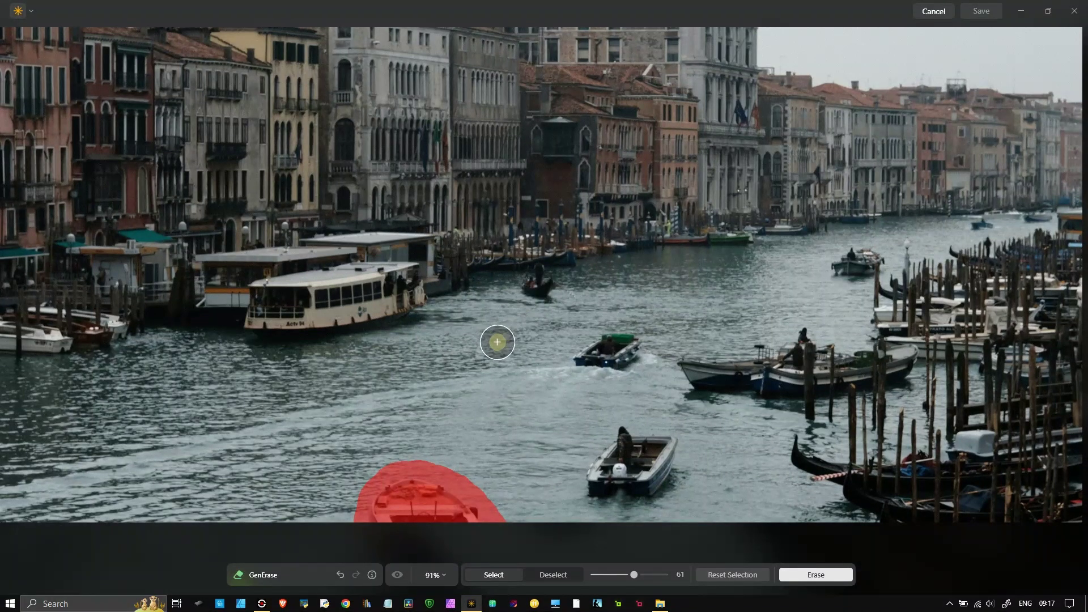
pyautogui.scroll(-4, 527, 349)
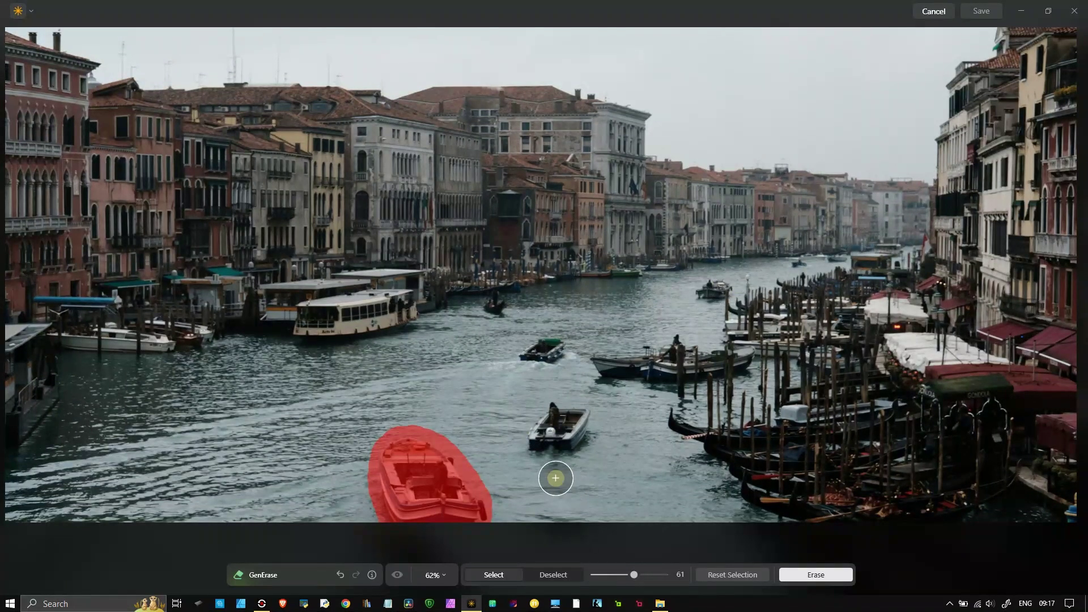
pyautogui.scroll(-2, 519, 452)
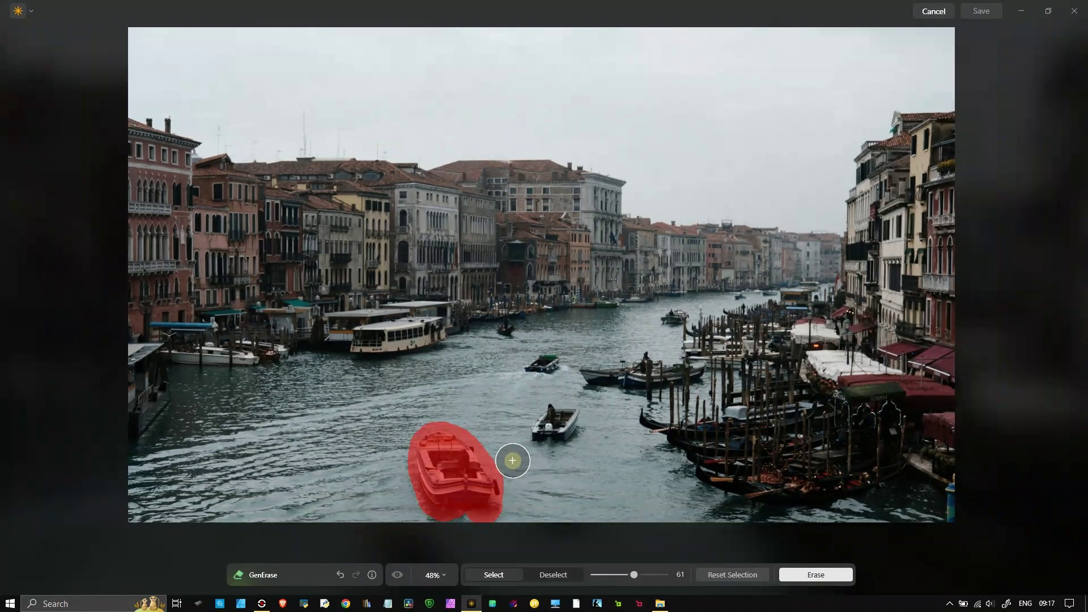
pyautogui.scroll(-1, 495, 439)
pyautogui.scroll(-1, 495, 439)
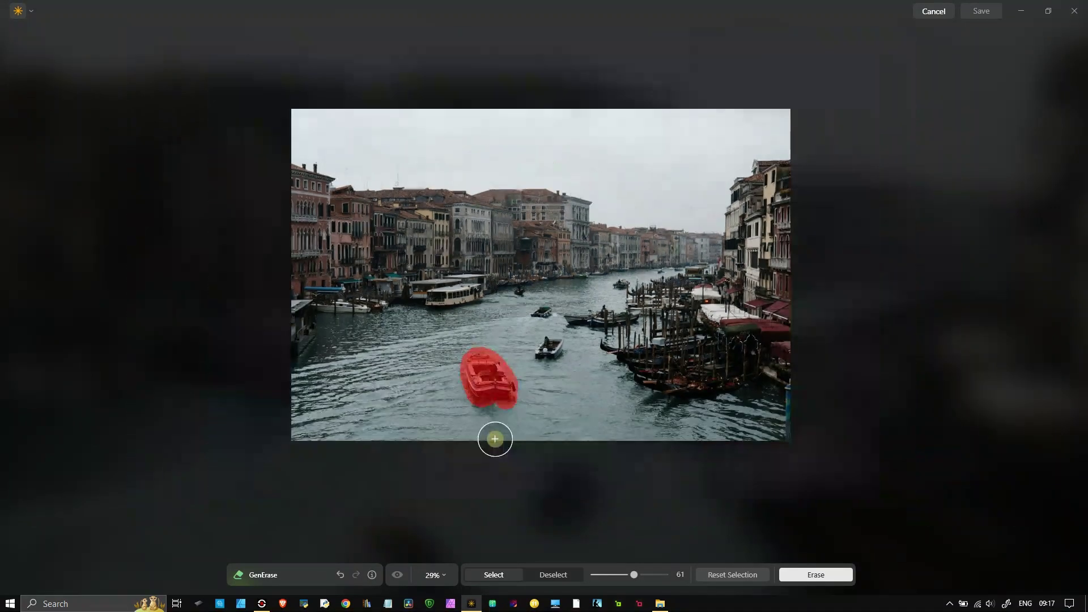
pyautogui.click(816, 575)
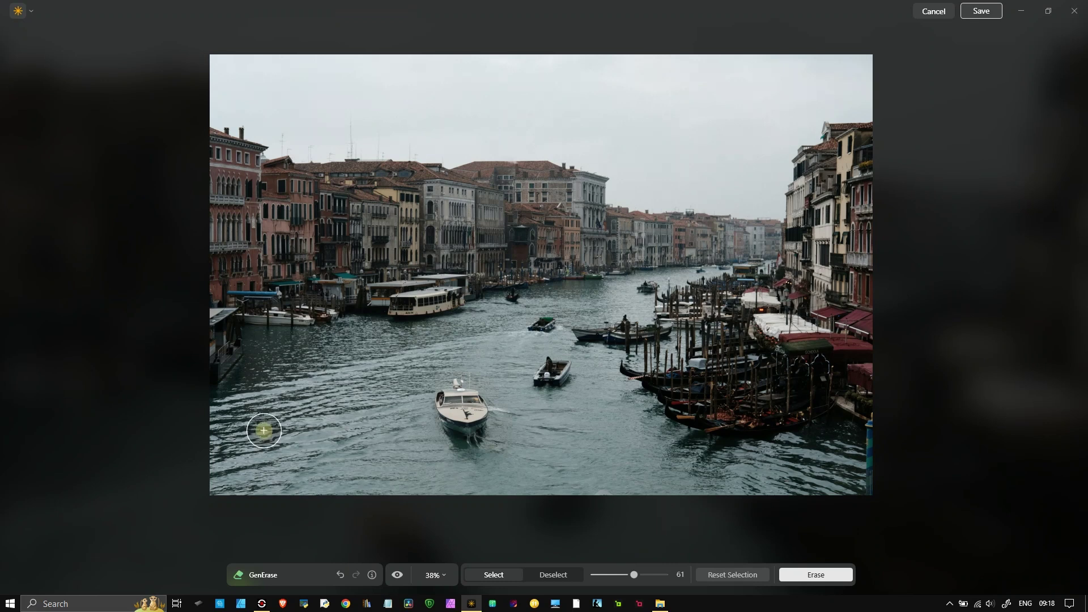
# - Compare the erased foreground boat area with the original photo and inspect the generated replacement up close
pyautogui.click(434, 390)
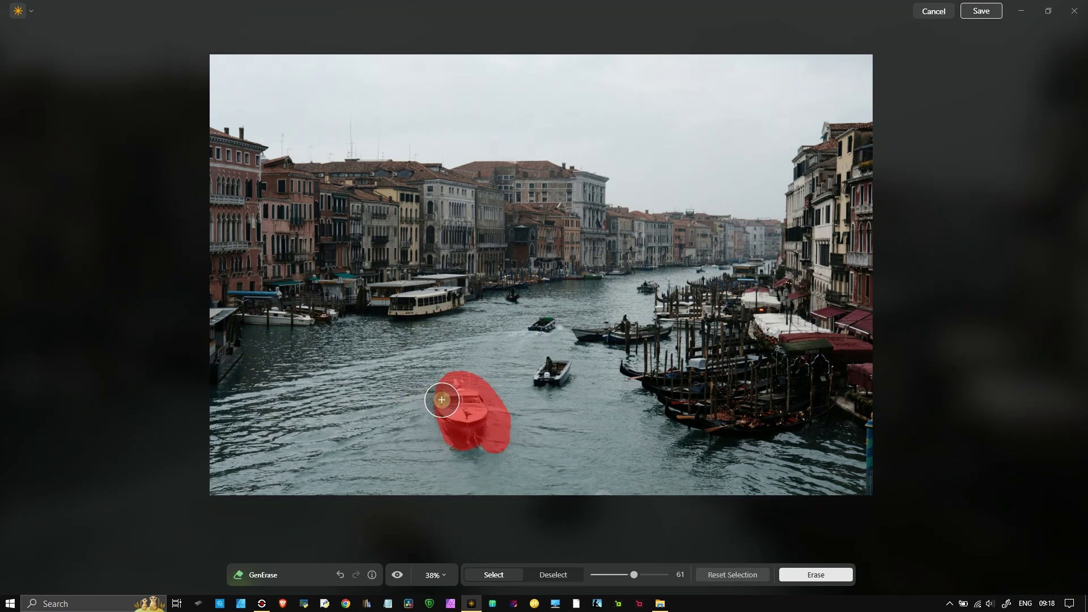
pyautogui.click(411, 577)
pyautogui.click(400, 579)
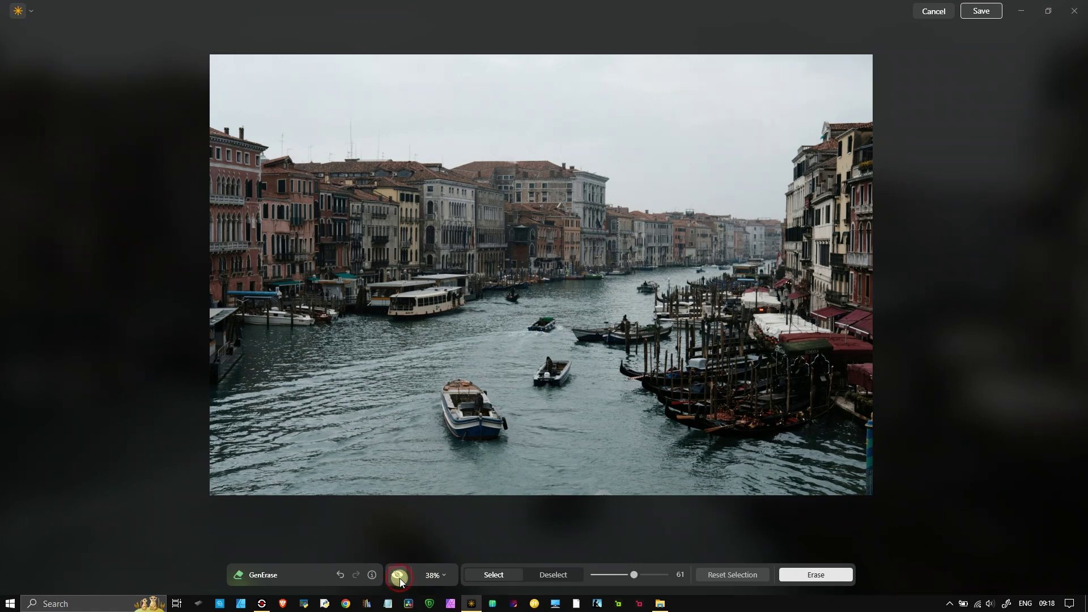
pyautogui.click(400, 578)
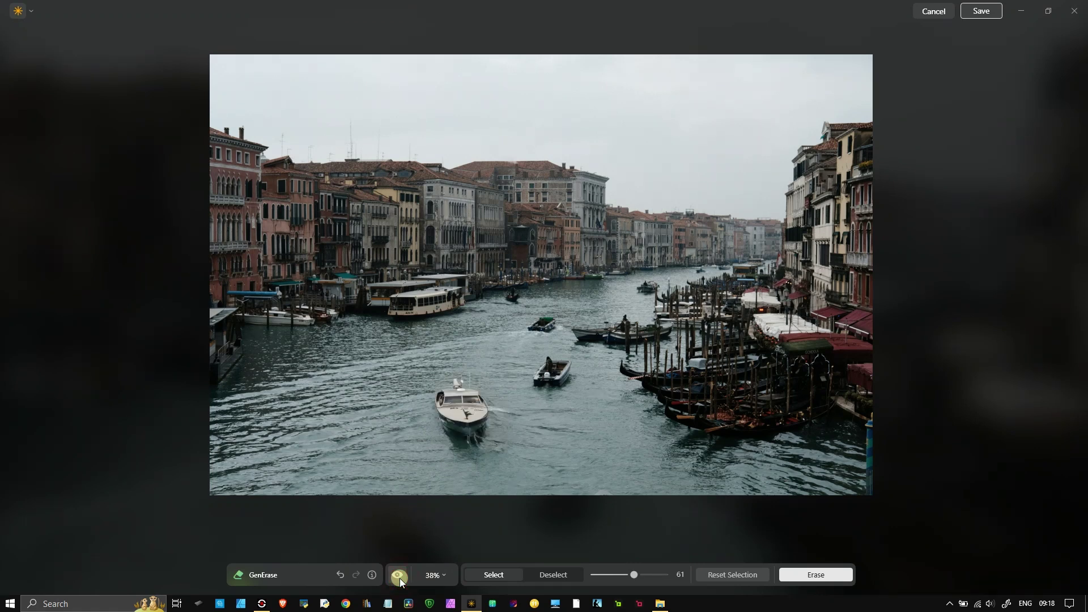
pyautogui.scroll(3, 464, 431)
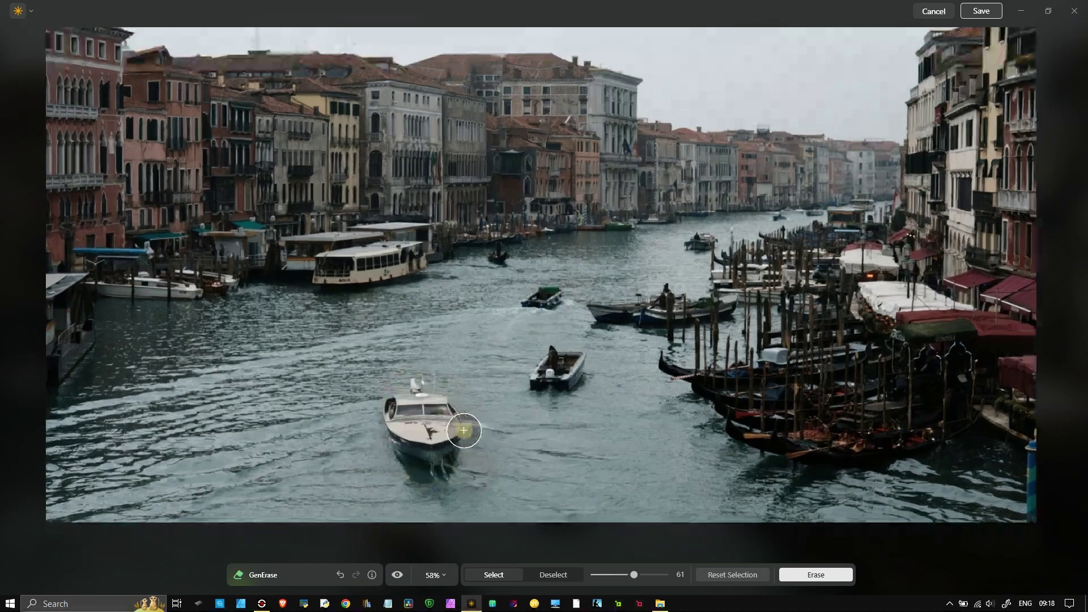
pyautogui.scroll(1, 463, 430)
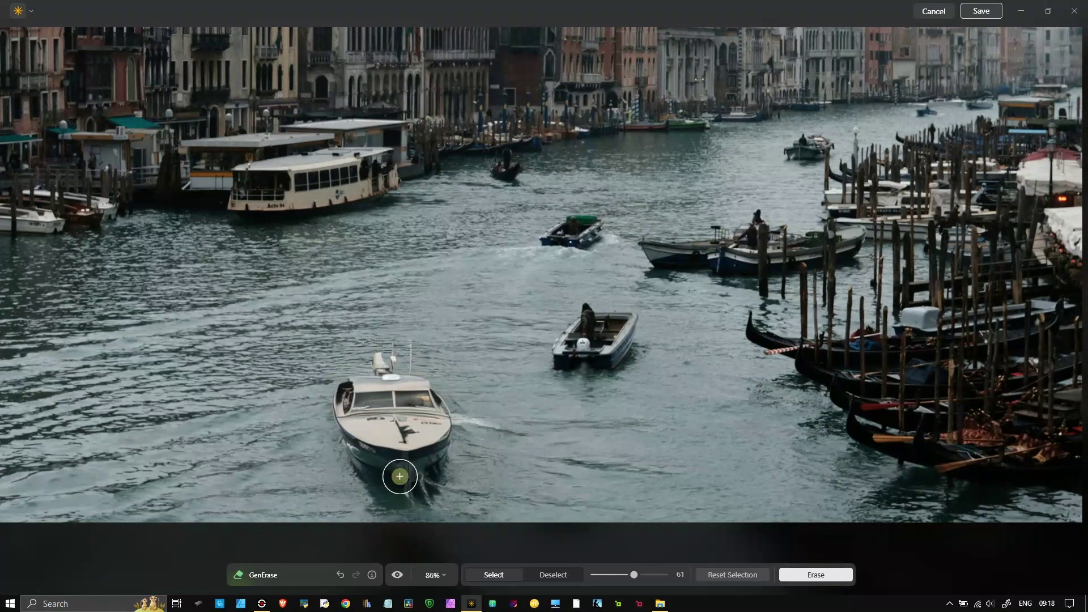
pyautogui.scroll(-4, 398, 471)
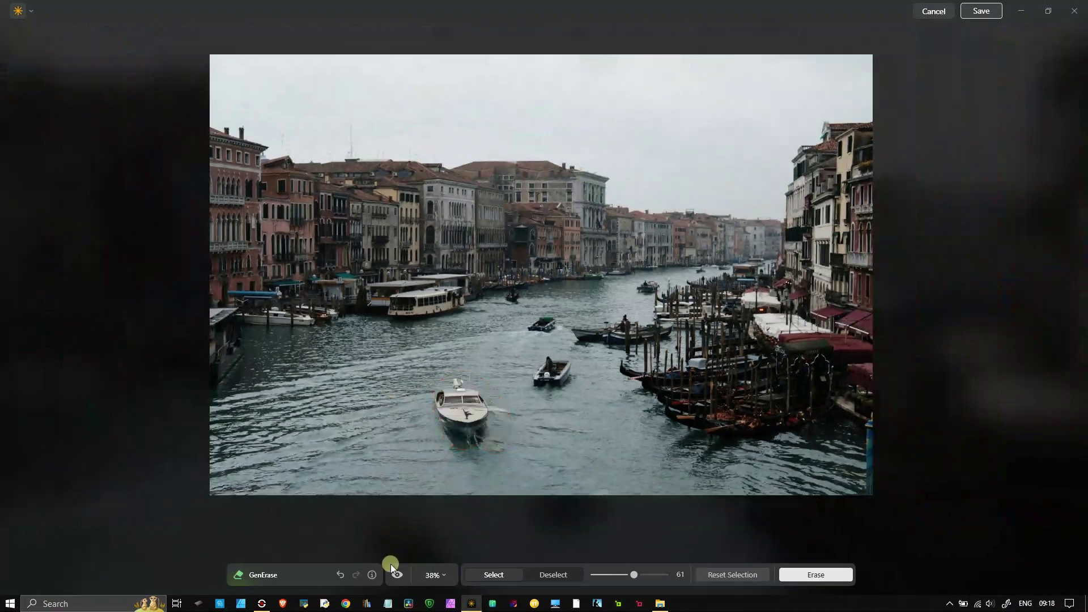
pyautogui.moveTo(369, 571)
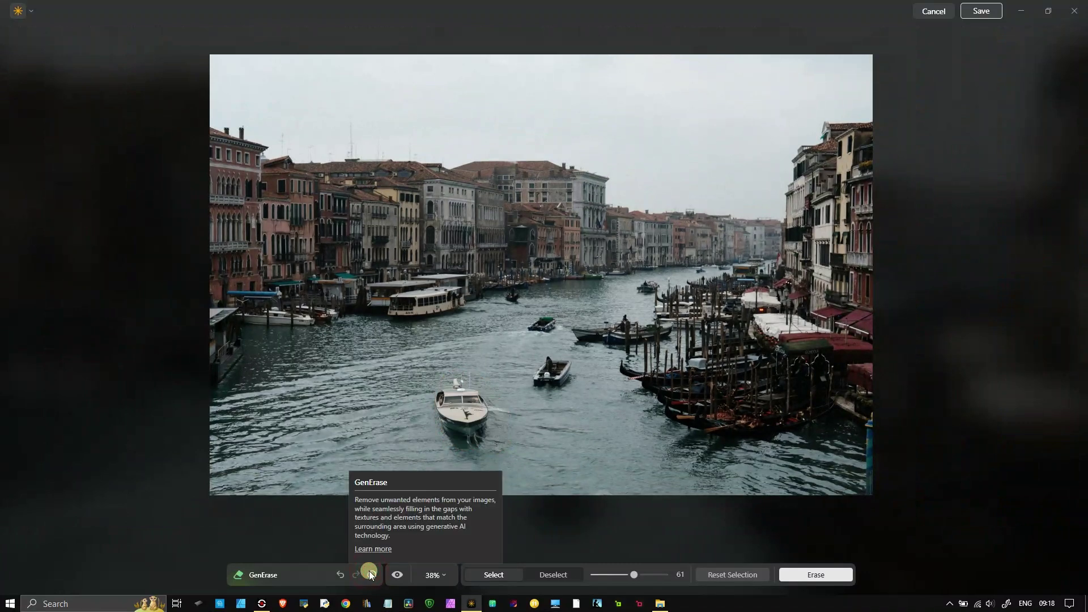
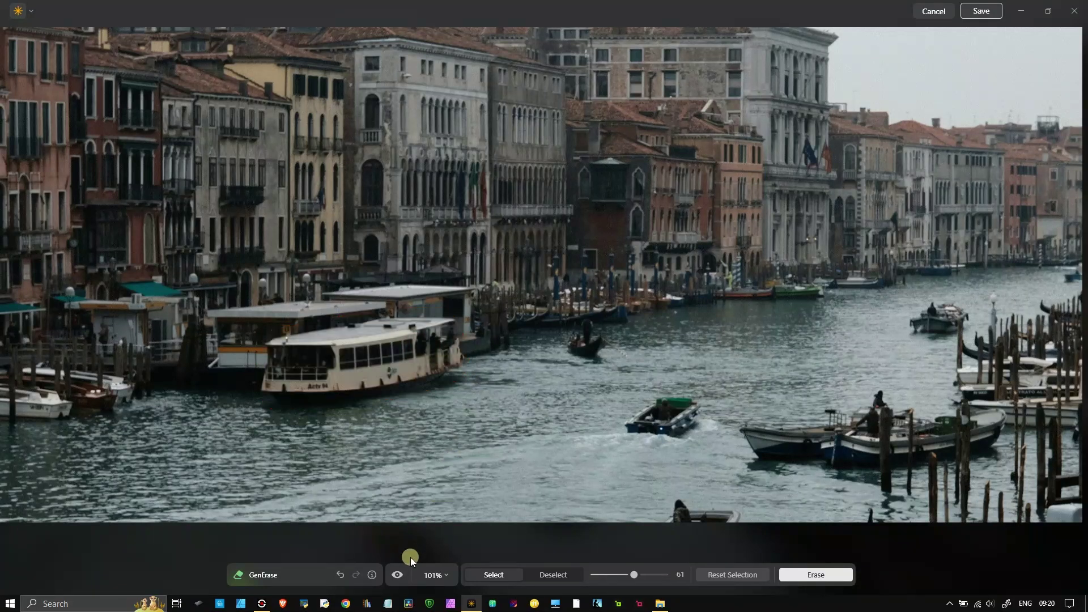
# - Erase the masked passenger ferry beside the covered landing stage
pyautogui.click(802, 570)
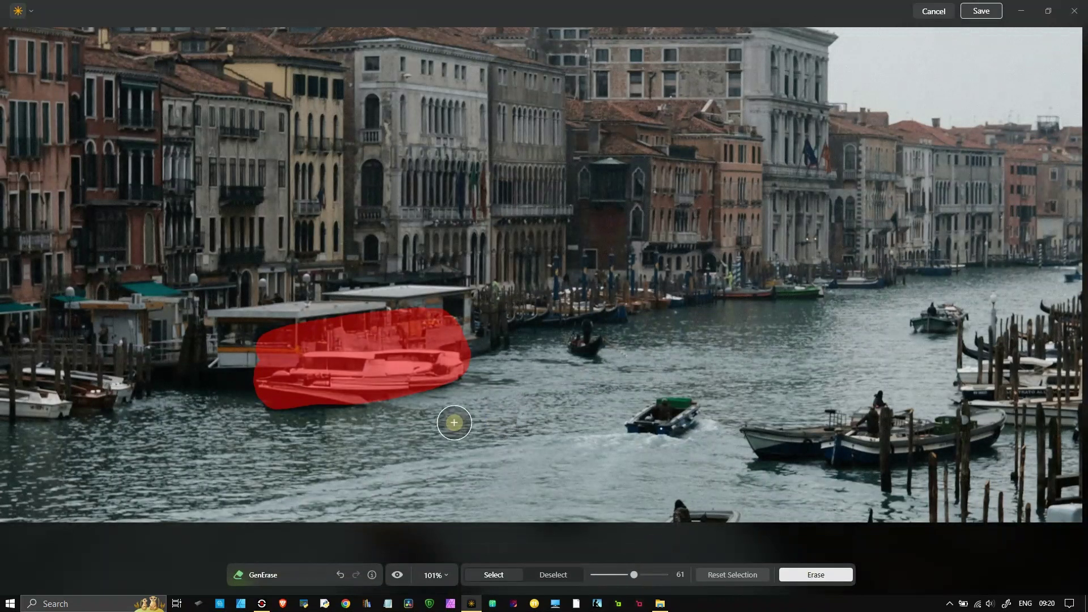
pyautogui.scroll(-5, 316, 408)
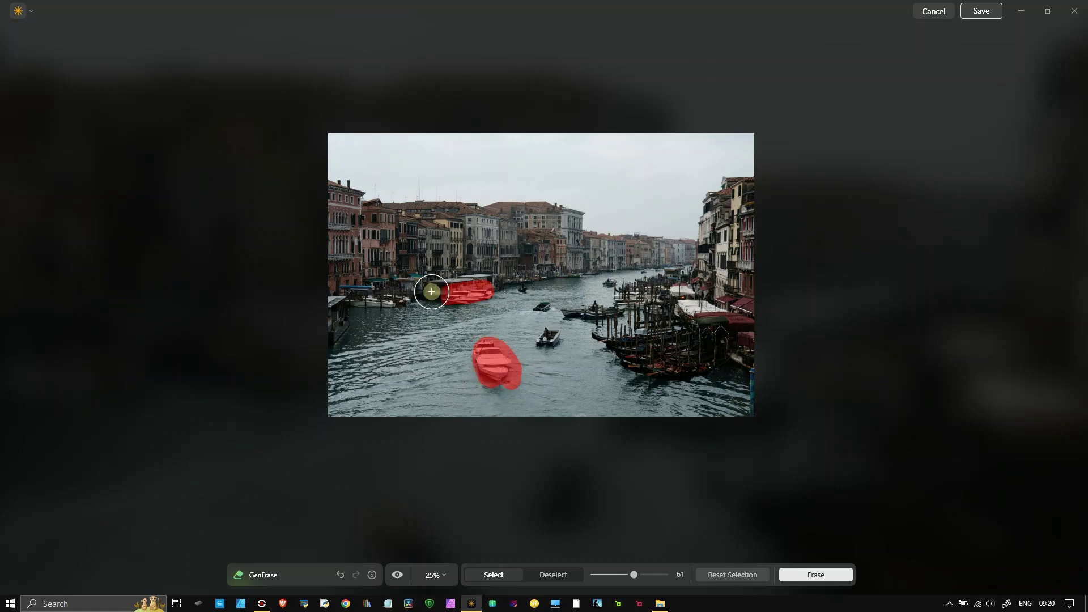
pyautogui.scroll(1, 448, 287)
pyautogui.scroll(5, 448, 287)
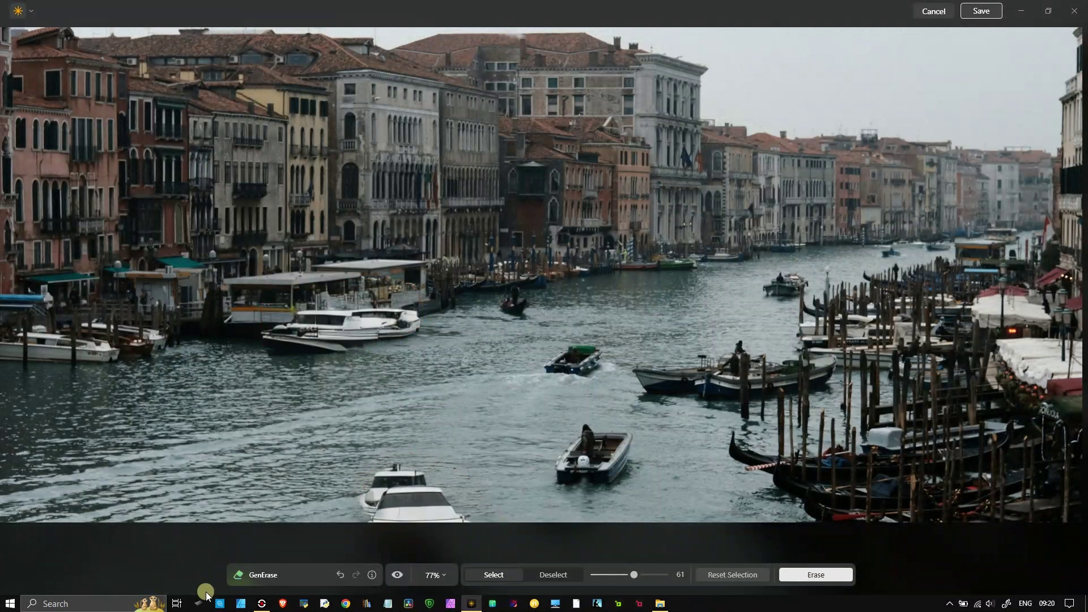
# - Compare the photo before and after the erasures, checking the ferry area and the foreground boat area
pyautogui.click(399, 575)
pyautogui.click(399, 575)
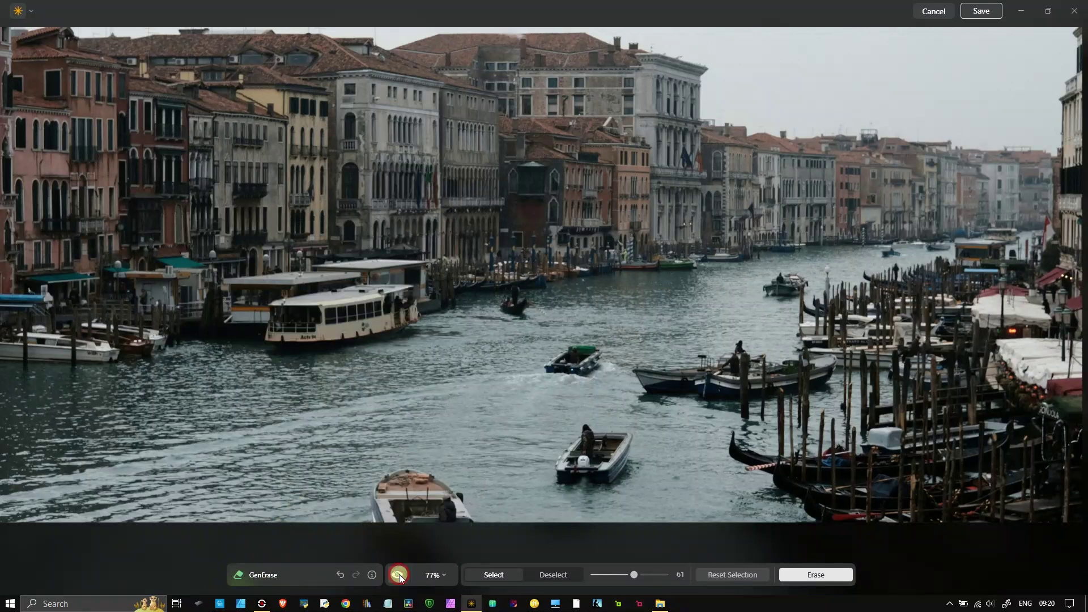
pyautogui.click(399, 574)
pyautogui.click(399, 575)
pyautogui.click(399, 575)
pyautogui.scroll(-3, 455, 453)
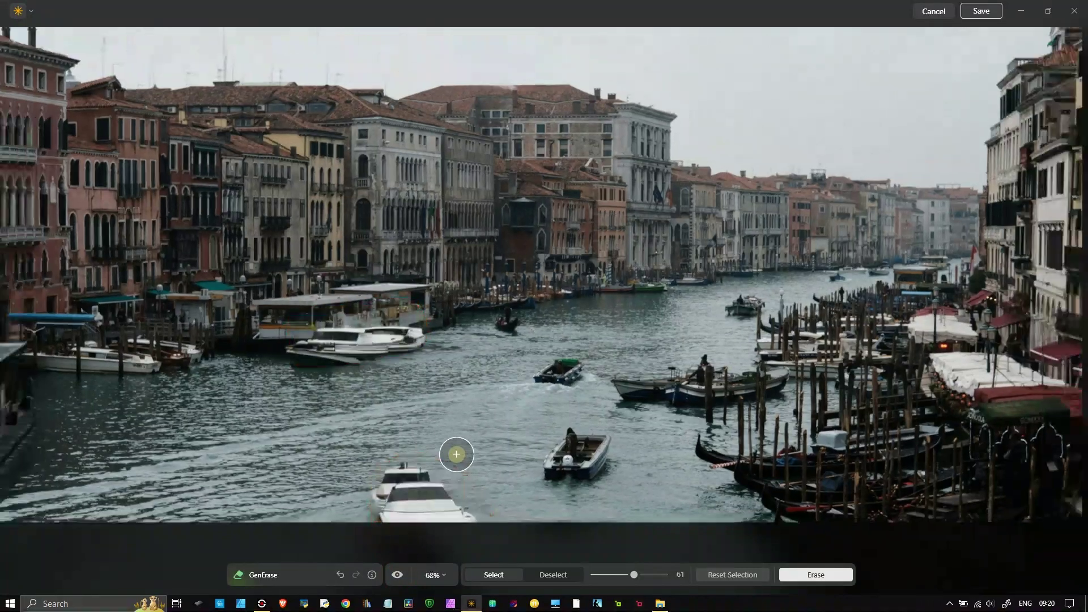
pyautogui.scroll(-1, 457, 452)
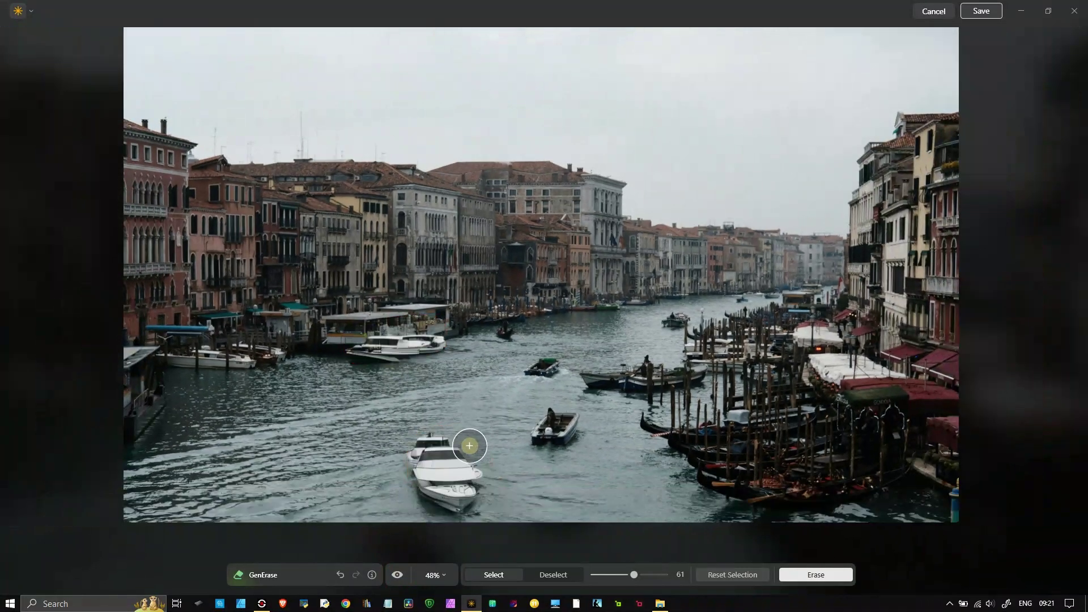
pyautogui.scroll(-1, 399, 577)
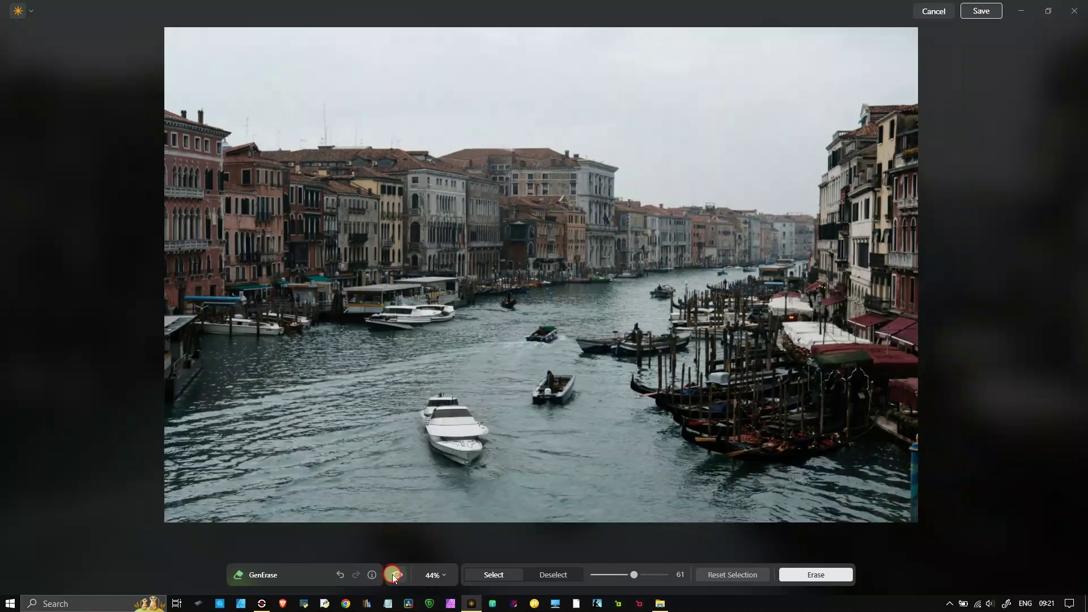
pyautogui.click(393, 575)
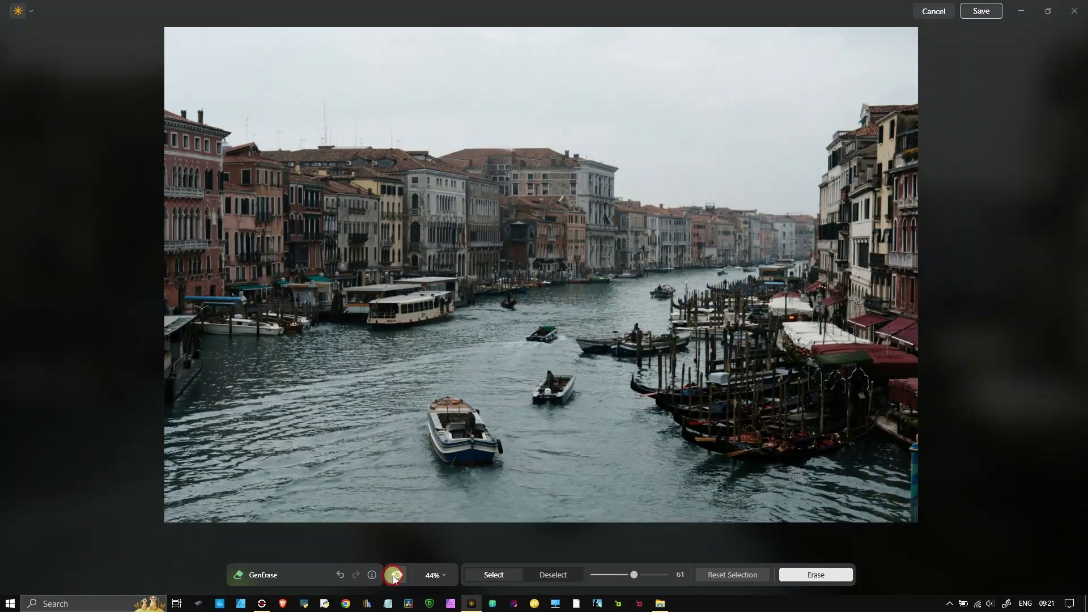
pyautogui.click(394, 575)
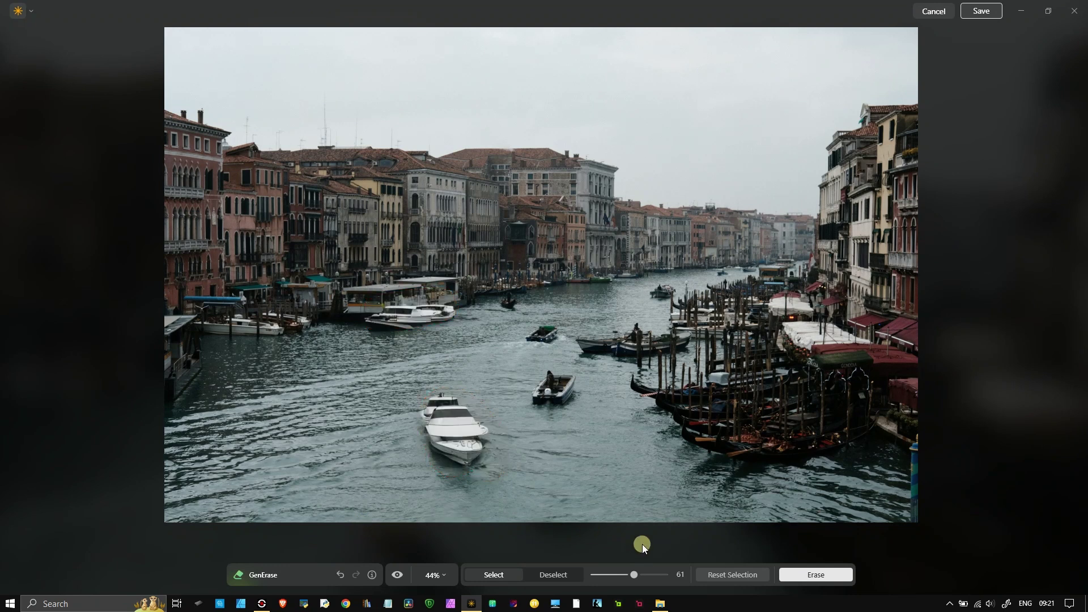
# - Discard the GenErase edits and return to the photo catalog
pyautogui.click(939, 11)
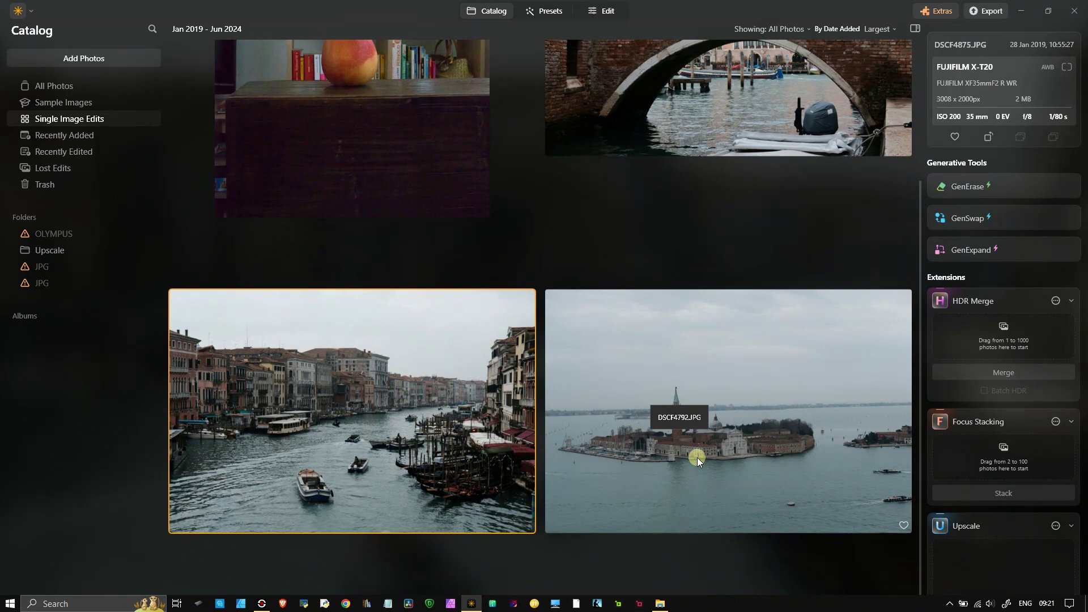
pyautogui.scroll(3, 686, 307)
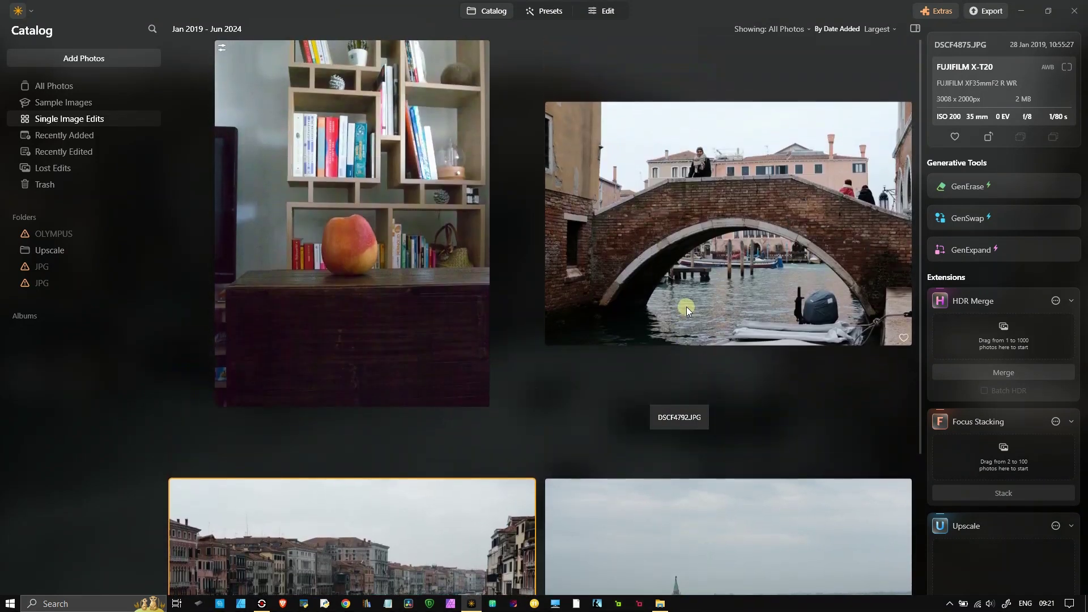
pyautogui.scroll(-3, 686, 307)
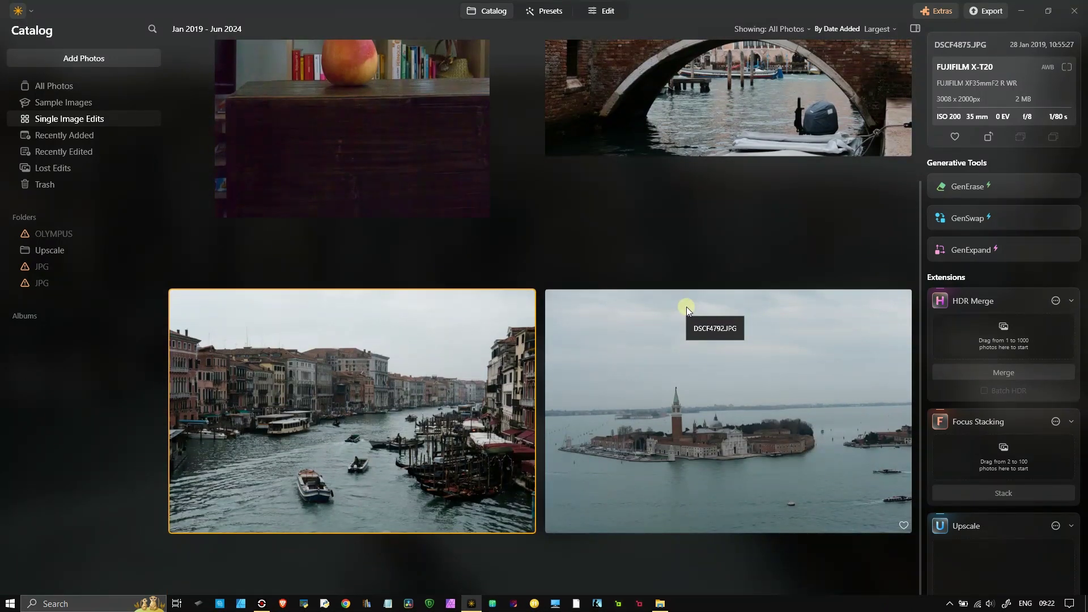
pyautogui.click(263, 605)
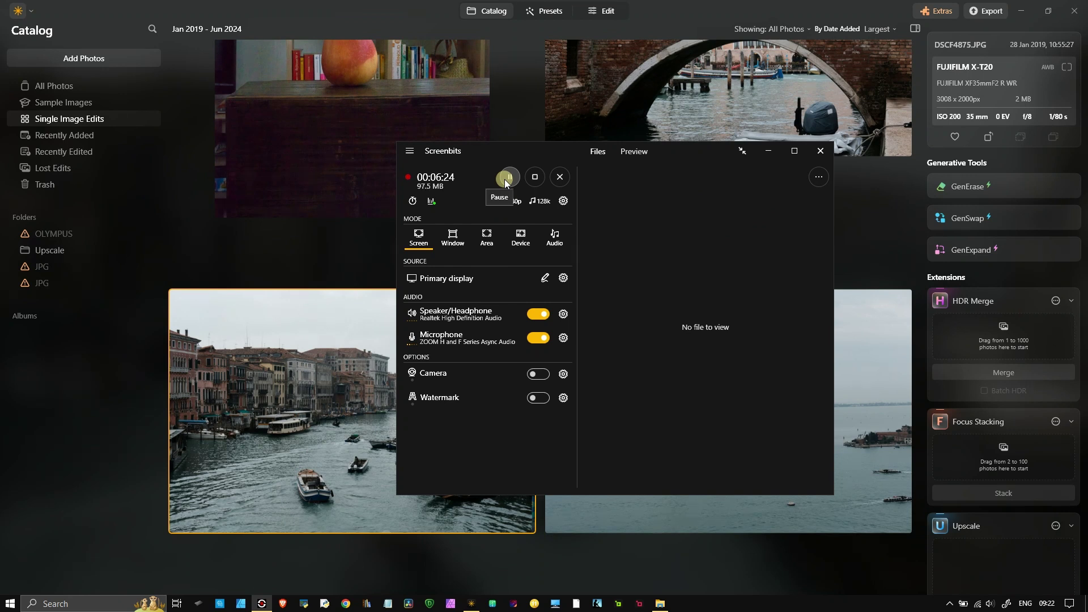
pyautogui.click(508, 180)
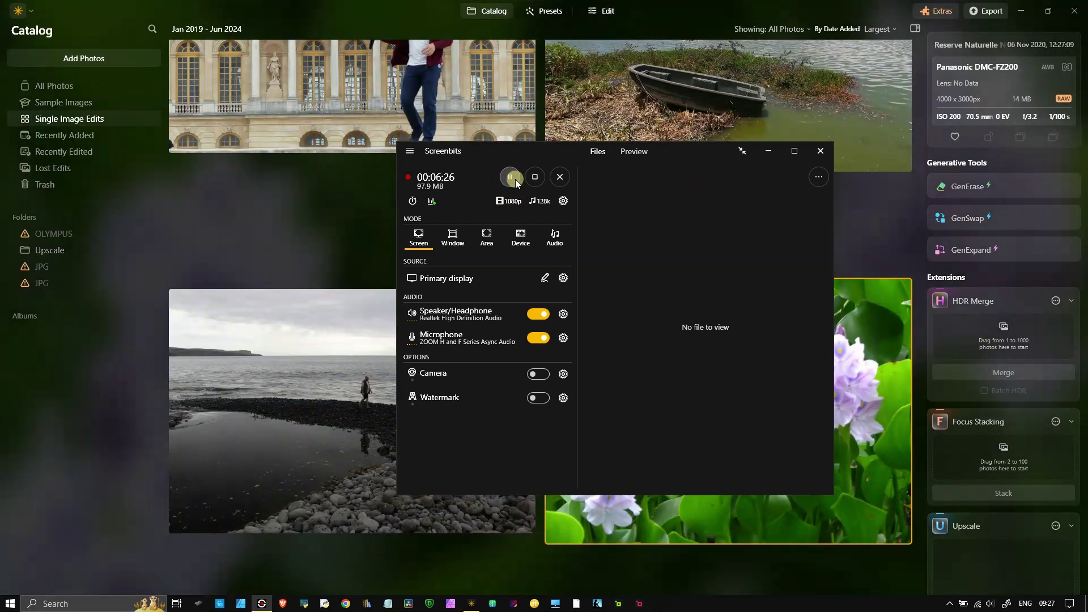
pyautogui.click(379, 16)
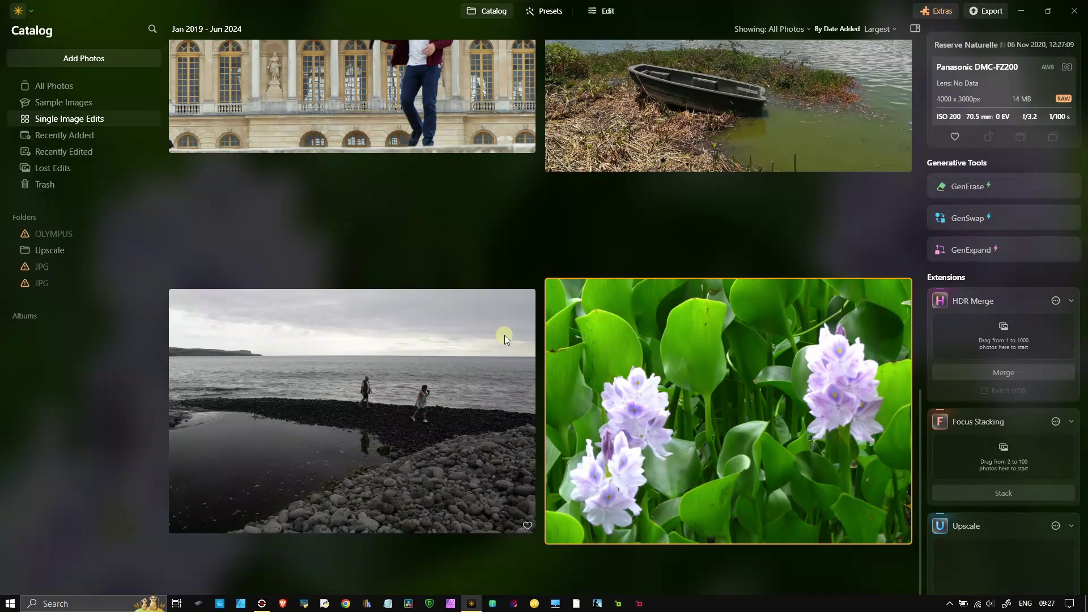
# - Open the lake photo with the beached rowing boat in GenSwap
pyautogui.scroll(5, 504, 335)
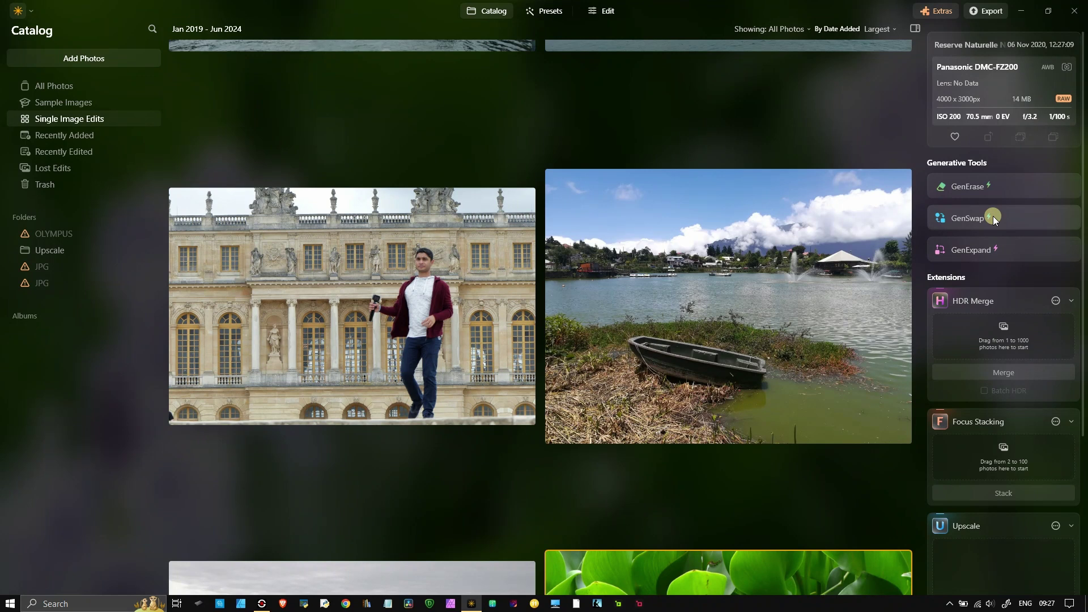
pyautogui.doubleClick(724, 363)
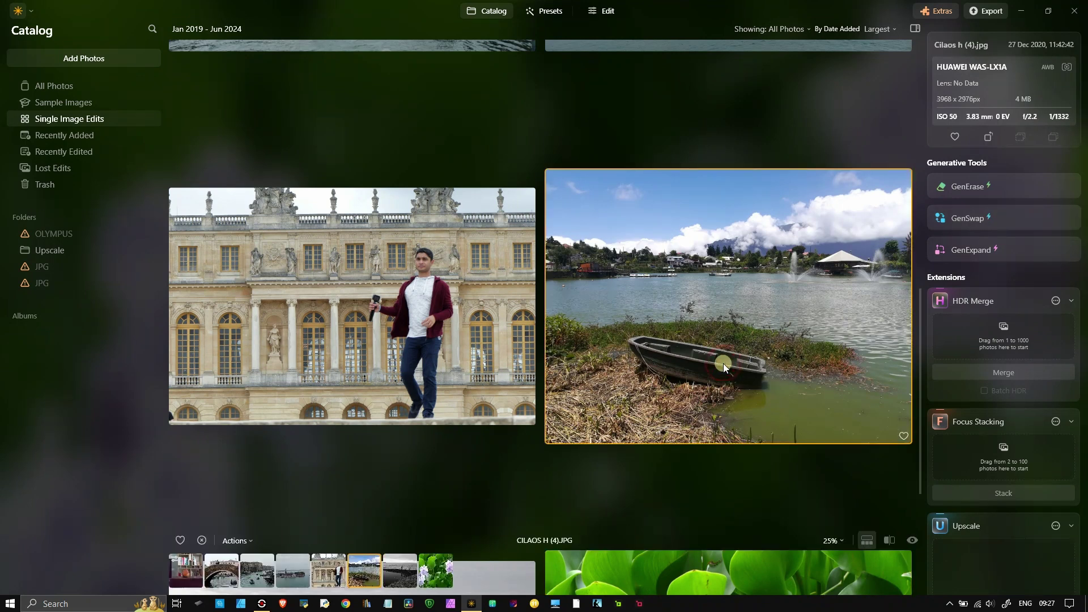
pyautogui.click(1026, 218)
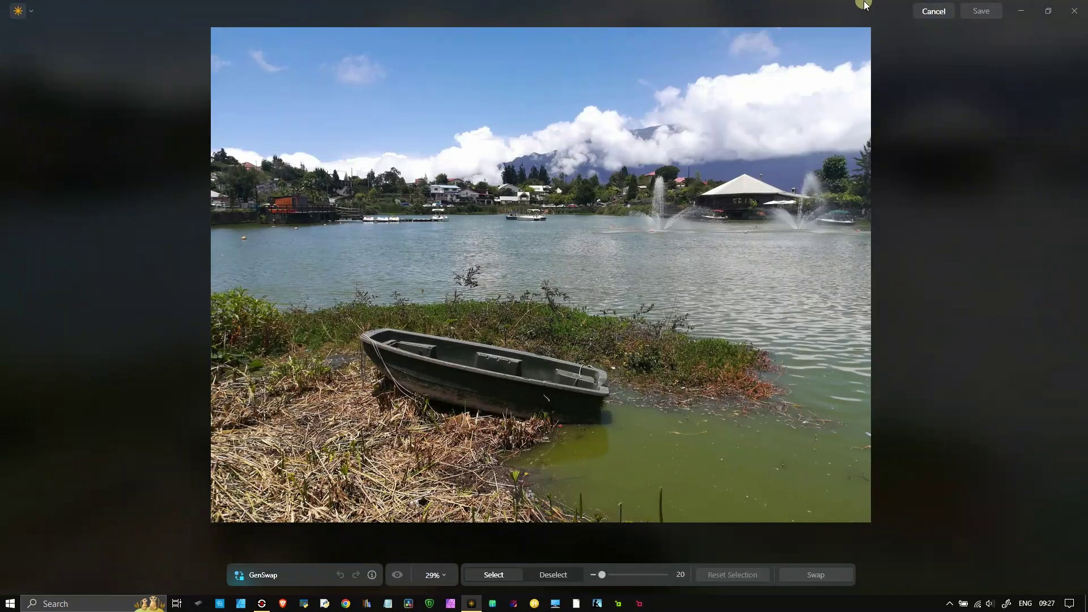
# - Set the brush size to 61 and mask the whole rowing boat on the reedy shore
pyautogui.moveTo(372, 575)
pyautogui.moveTo(601, 574); pyautogui.dragTo(634, 576)
pyautogui.click(596, 412)
pyautogui.moveTo(596, 412); pyautogui.dragTo(523, 411)
pyautogui.moveTo(478, 405)
pyautogui.mouseDown()
pyautogui.moveTo(407, 387)
pyautogui.moveTo(366, 342)
pyautogui.moveTo(558, 362)
pyautogui.moveTo(602, 386)
pyautogui.moveTo(517, 387)
pyautogui.moveTo(405, 363)
pyautogui.mouseUp()
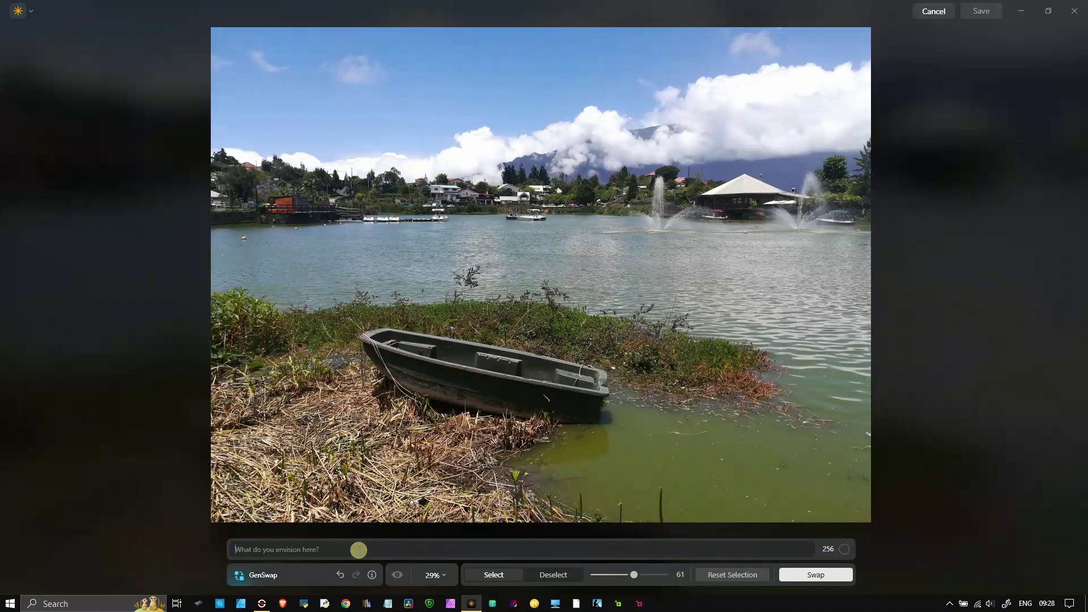
# - Swap the masked boat using the prompt "a fisherman" and compare the result with the original photo
pyautogui.write('a fisherman')
pyautogui.press('Return')
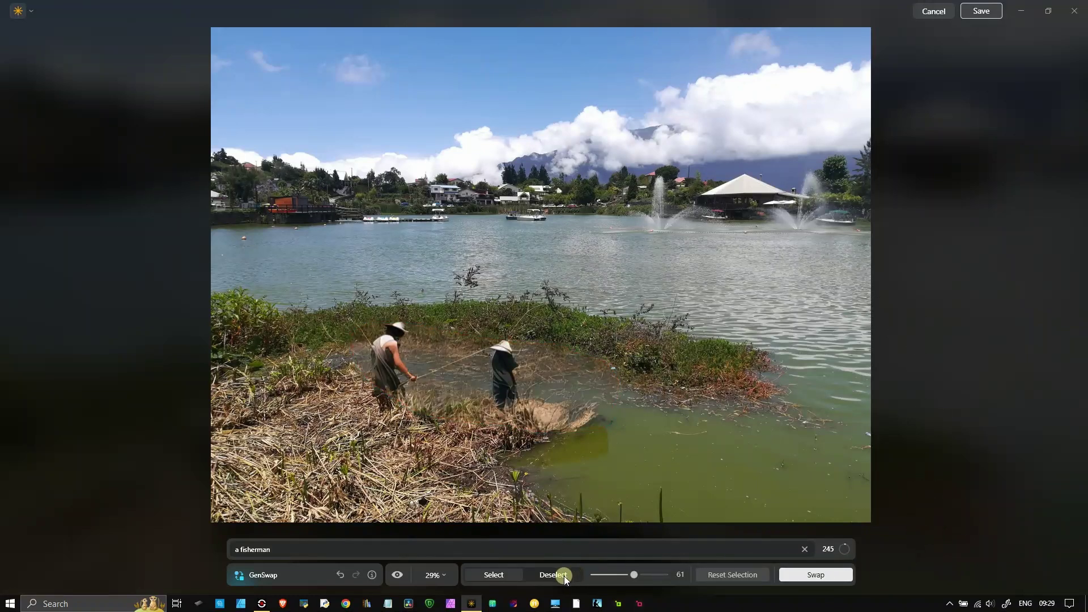
pyautogui.click(518, 574)
pyautogui.click(399, 574)
# - Replace the prompt with "a hippo" and regenerate the masked shore area
pyautogui.click(805, 550)
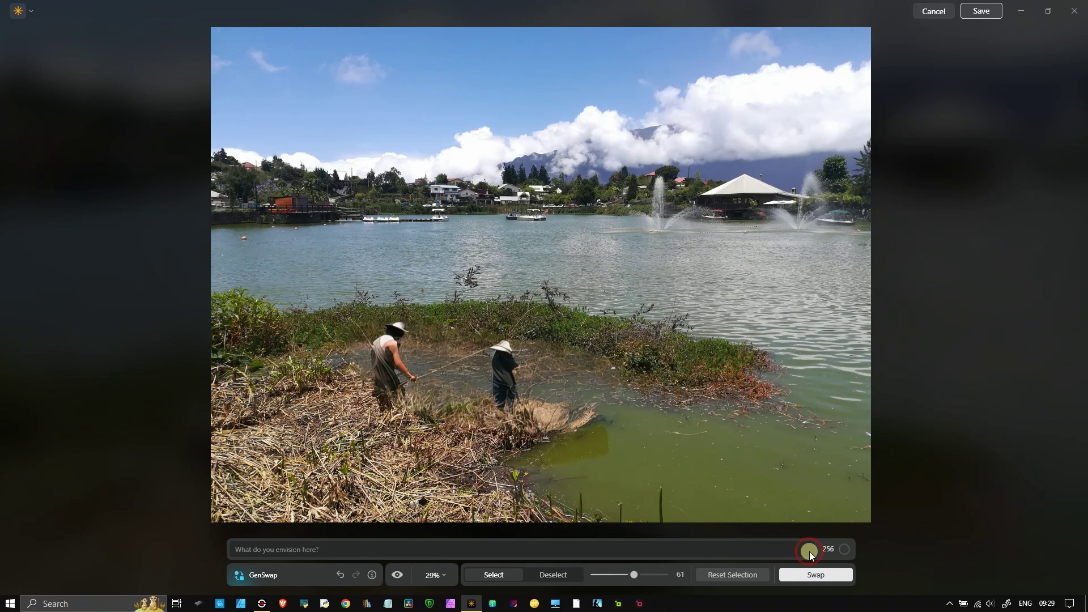
pyautogui.click(733, 549)
pyautogui.click(421, 545)
pyautogui.write('a ')
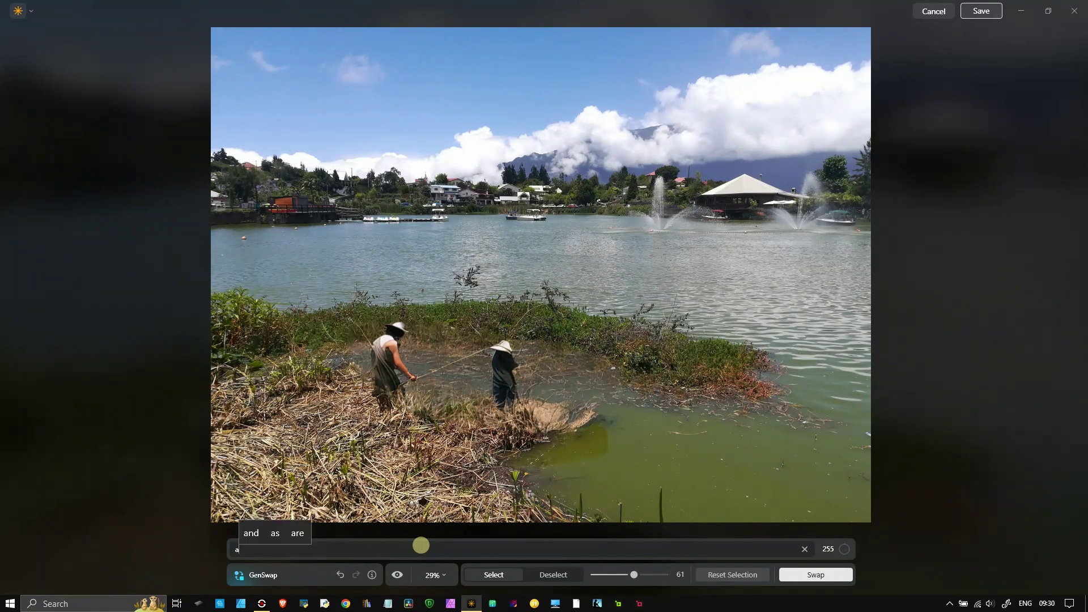
pyautogui.write('hippo')
pyautogui.press('Return')
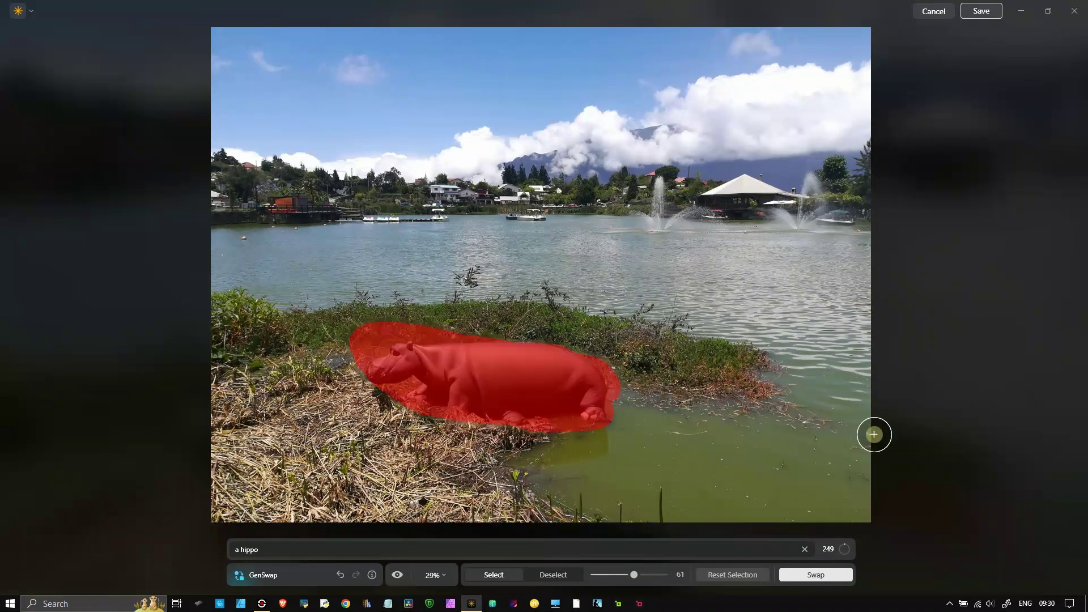
# - Discard the GenSwap edits on the lake photo and open the palace photo of the man in GenSwap
pyautogui.scroll(-1, 949, 497)
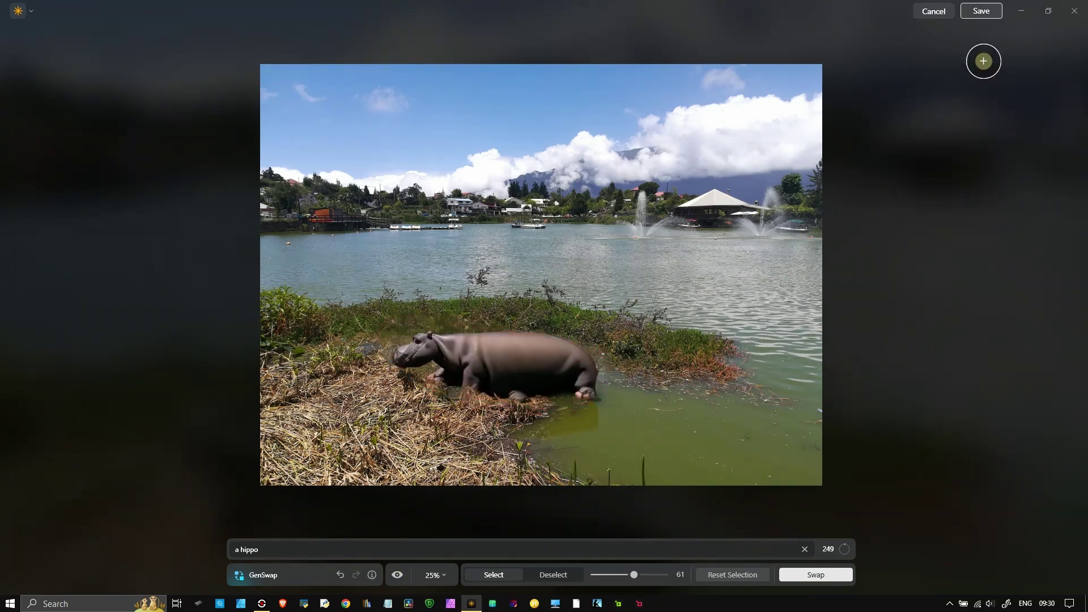
pyautogui.click(936, 14)
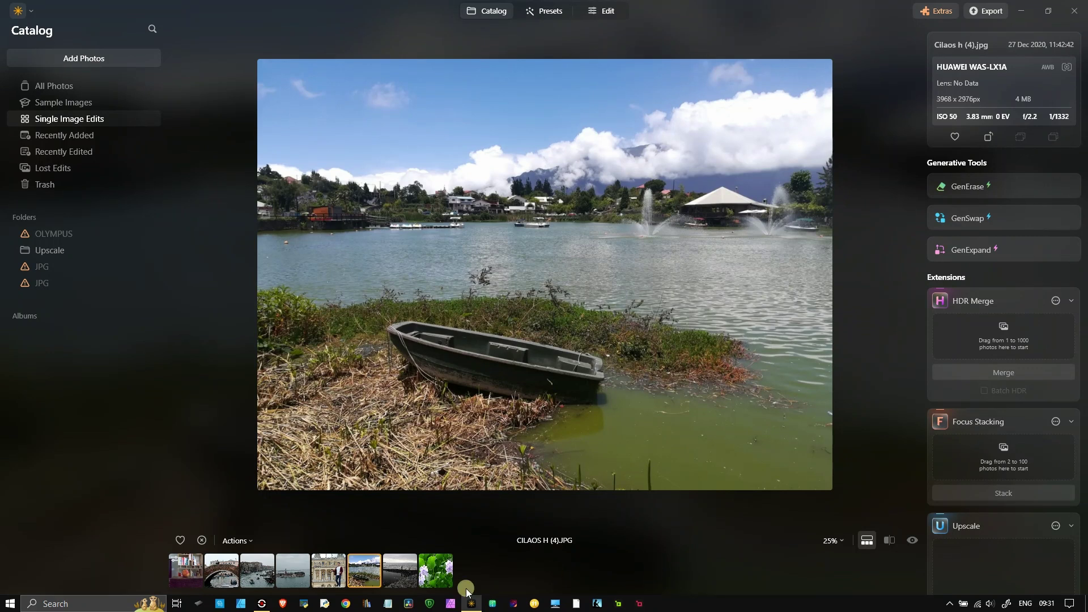
pyautogui.click(329, 571)
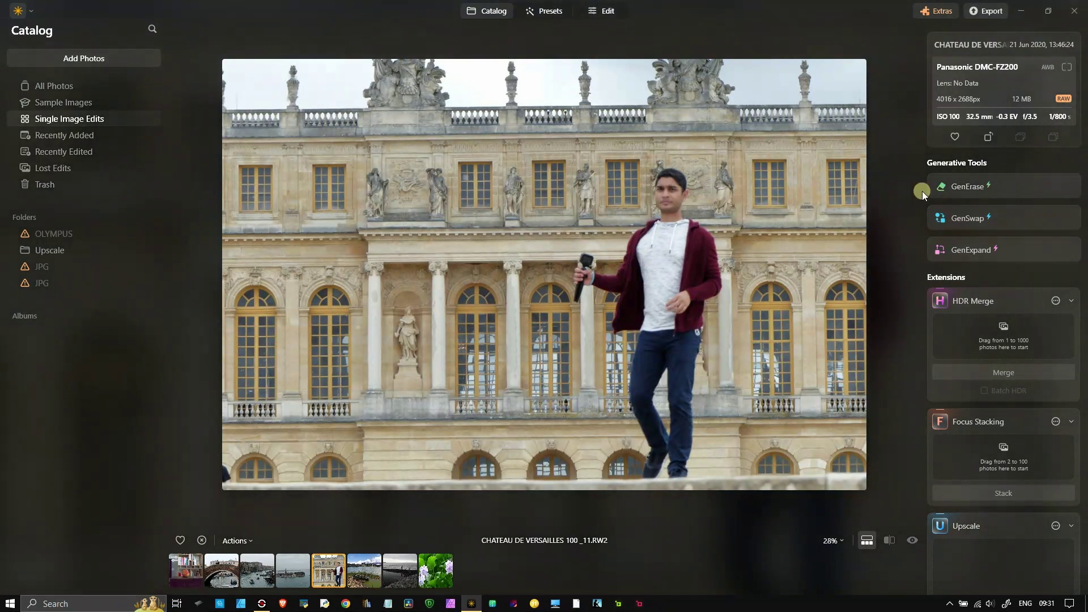
pyautogui.click(966, 217)
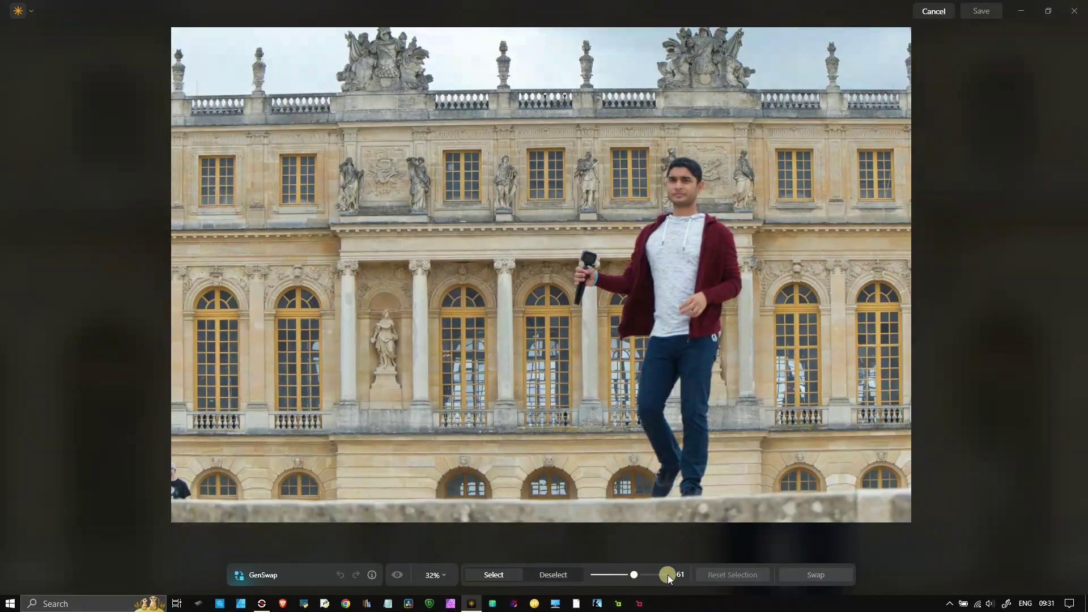
# - Mask the man and his handheld camera in front of the palace and swap them using the prompt "luis 14"
pyautogui.moveTo(683, 165)
pyautogui.mouseDown()
pyautogui.moveTo(728, 278)
pyautogui.moveTo(698, 303)
pyautogui.moveTo(701, 320)
pyautogui.moveTo(710, 312)
pyautogui.moveTo(693, 489)
pyautogui.moveTo(685, 462)
pyautogui.moveTo(662, 481)
pyautogui.mouseUp()
pyautogui.moveTo(665, 451)
pyautogui.mouseDown()
pyautogui.moveTo(645, 402)
pyautogui.moveTo(677, 354)
pyautogui.moveTo(664, 340)
pyautogui.moveTo(647, 359)
pyautogui.moveTo(646, 379)
pyautogui.moveTo(687, 276)
pyautogui.moveTo(677, 189)
pyautogui.moveTo(672, 230)
pyautogui.moveTo(653, 250)
pyautogui.moveTo(664, 318)
pyautogui.moveTo(629, 330)
pyautogui.moveTo(644, 252)
pyautogui.moveTo(624, 286)
pyautogui.moveTo(597, 277)
pyautogui.moveTo(588, 259)
pyautogui.moveTo(583, 284)
pyautogui.mouseUp()
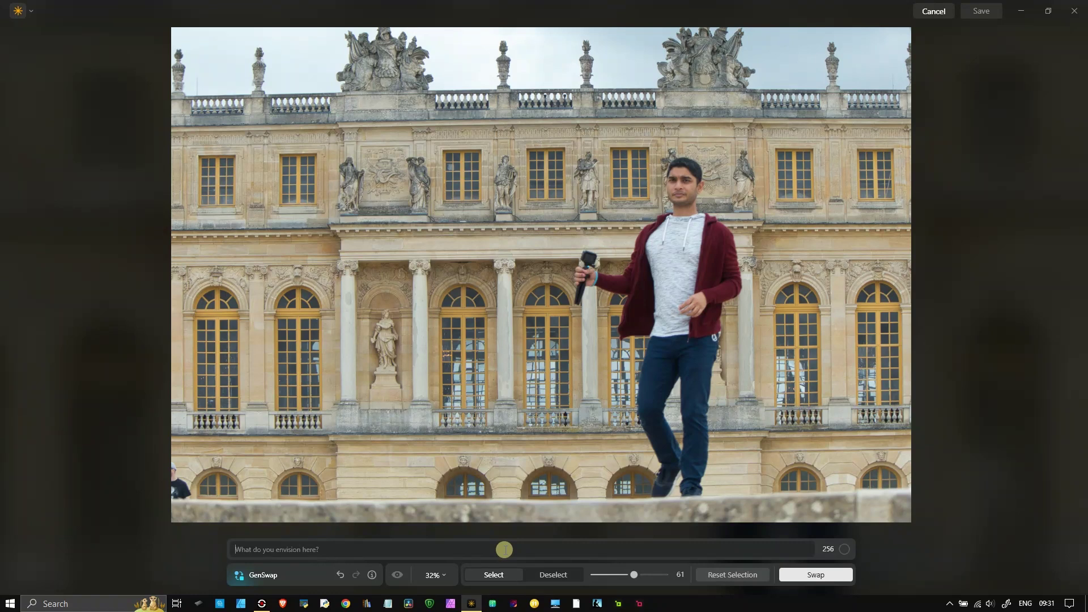
pyautogui.write('lui')
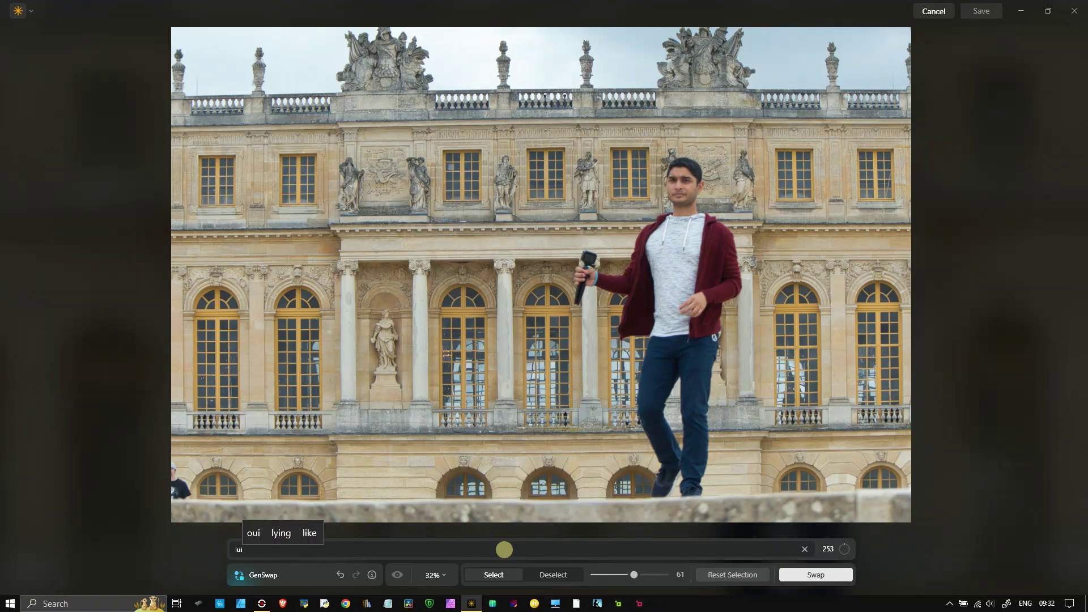
pyautogui.write('s 14')
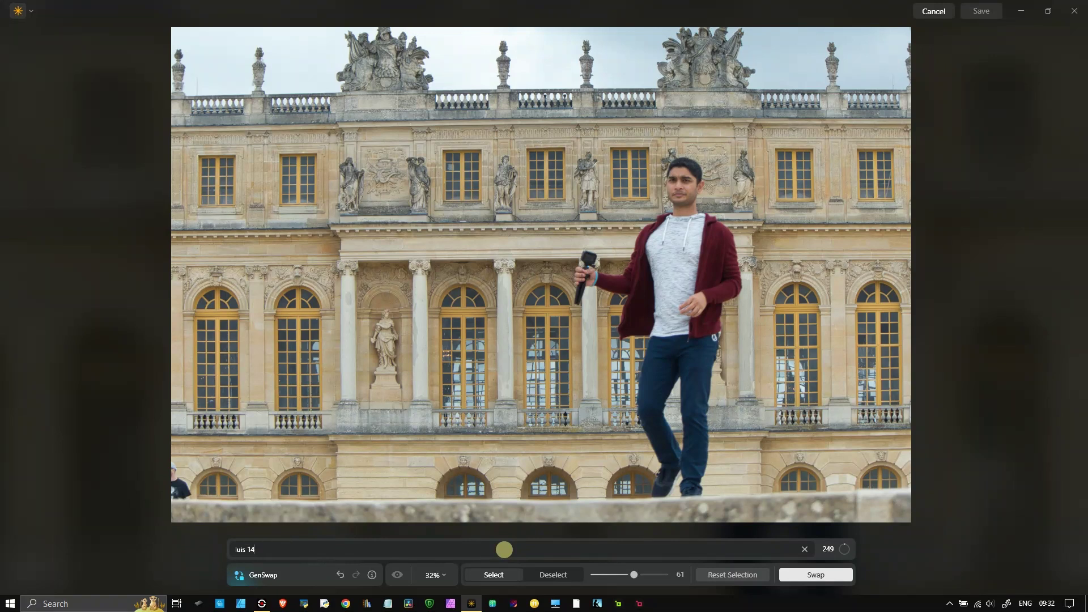
pyautogui.press('Return')
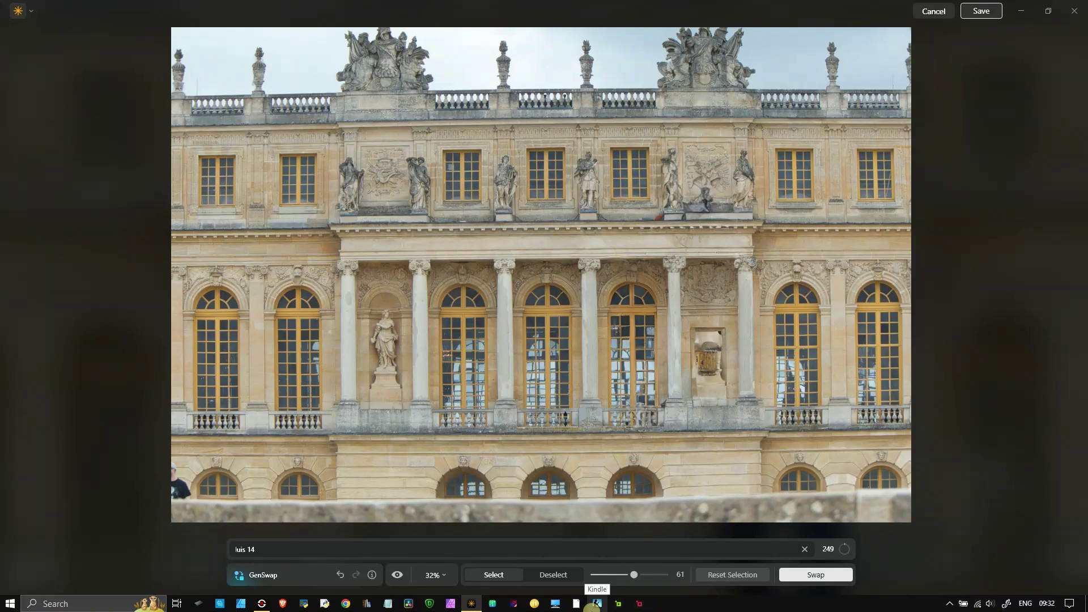
# - Compare the palace photo before and after the swap several times
pyautogui.click(392, 576)
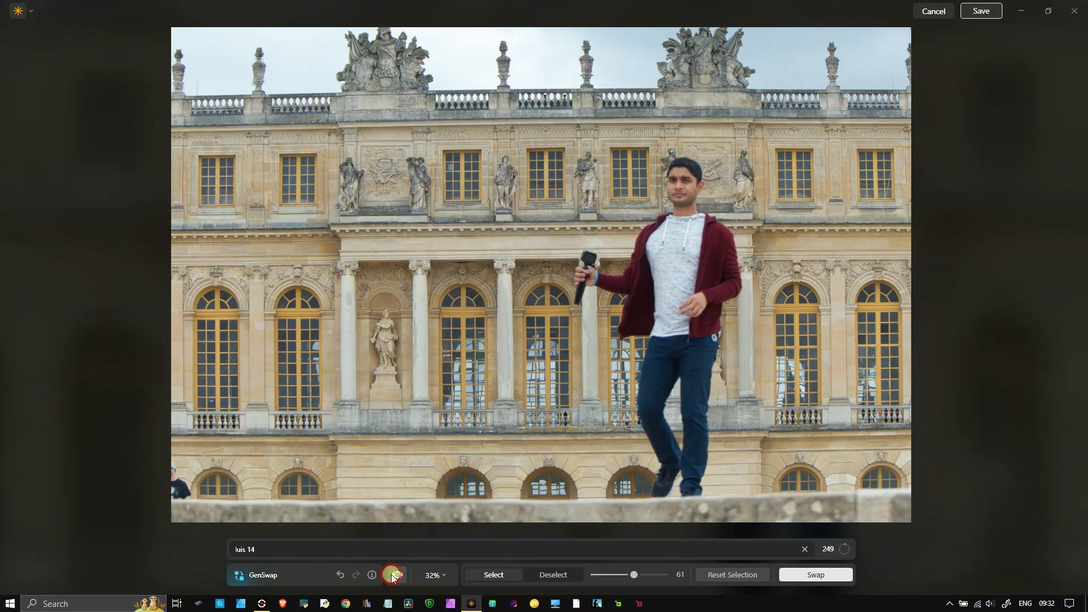
pyautogui.click(393, 576)
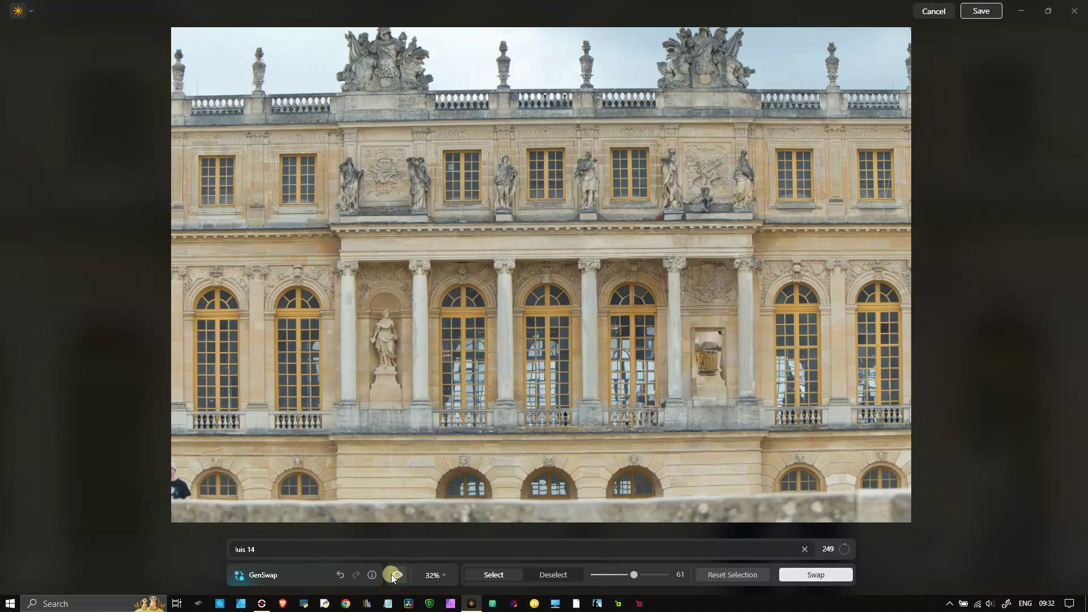
pyautogui.click(393, 576)
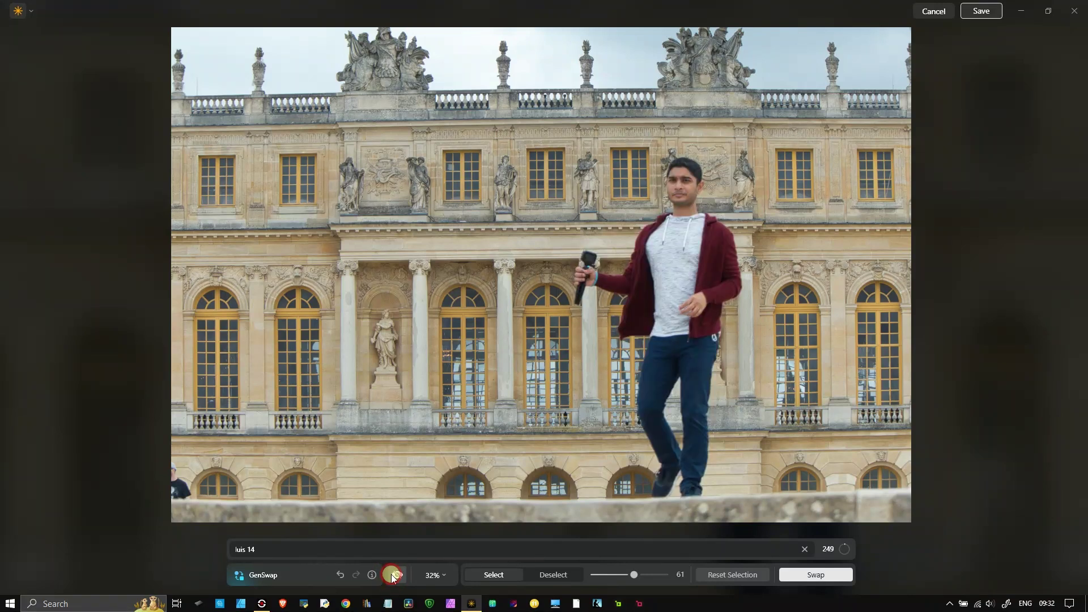
pyautogui.click(392, 576)
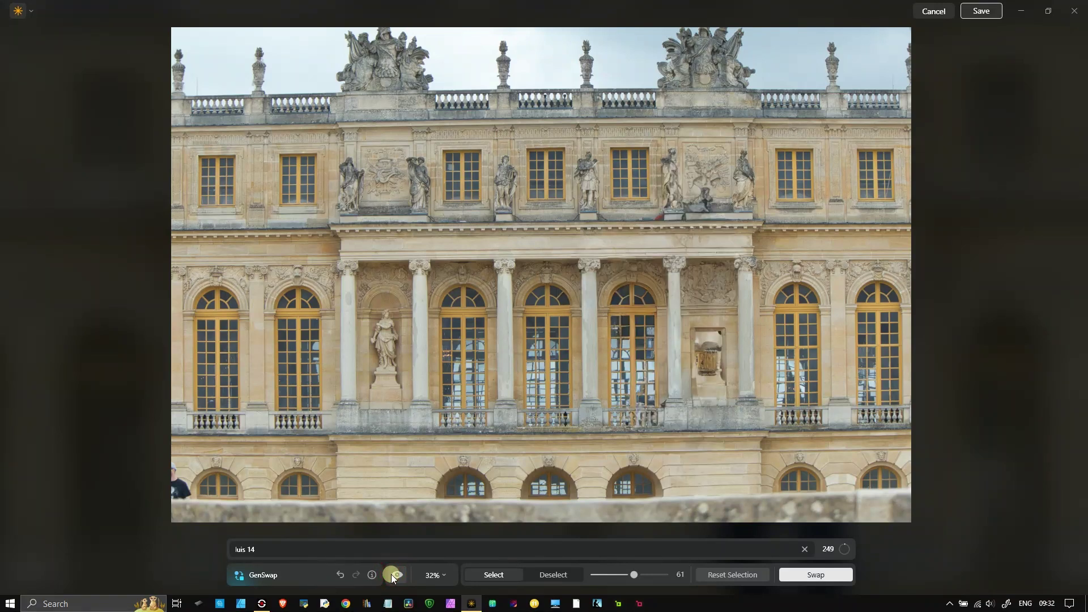
pyautogui.click(392, 575)
pyautogui.click(392, 576)
pyautogui.click(391, 575)
pyautogui.click(392, 575)
# - Inspect the regenerated statues and columns up close, checking them against the original photo
pyautogui.scroll(2, 687, 182)
pyautogui.scroll(4, 688, 190)
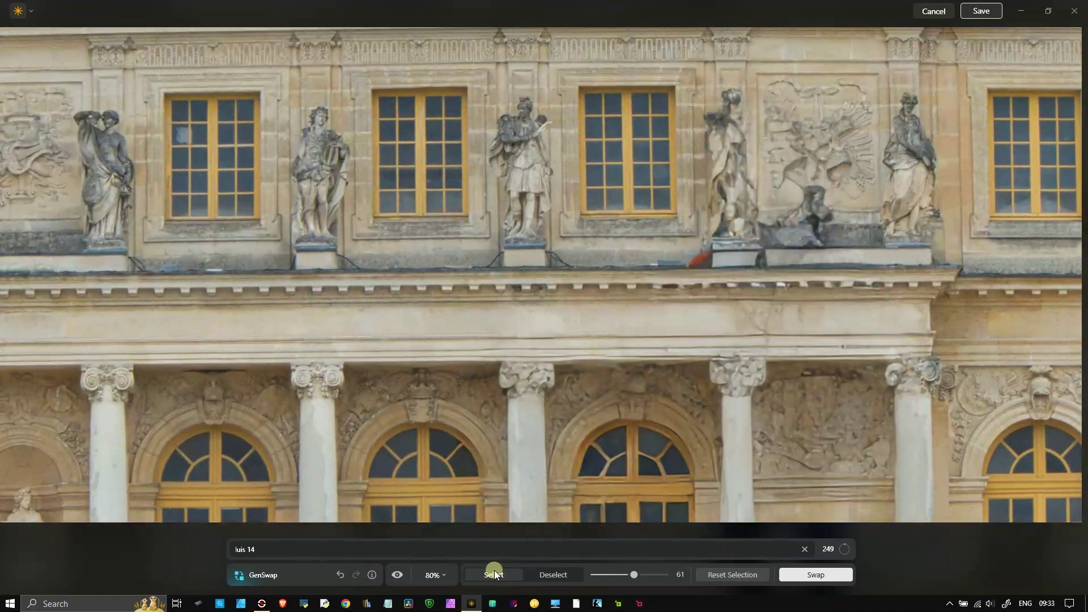
pyautogui.moveTo(395, 577); pyautogui.dragTo(396, 577)
pyautogui.scroll(-6, 646, 345)
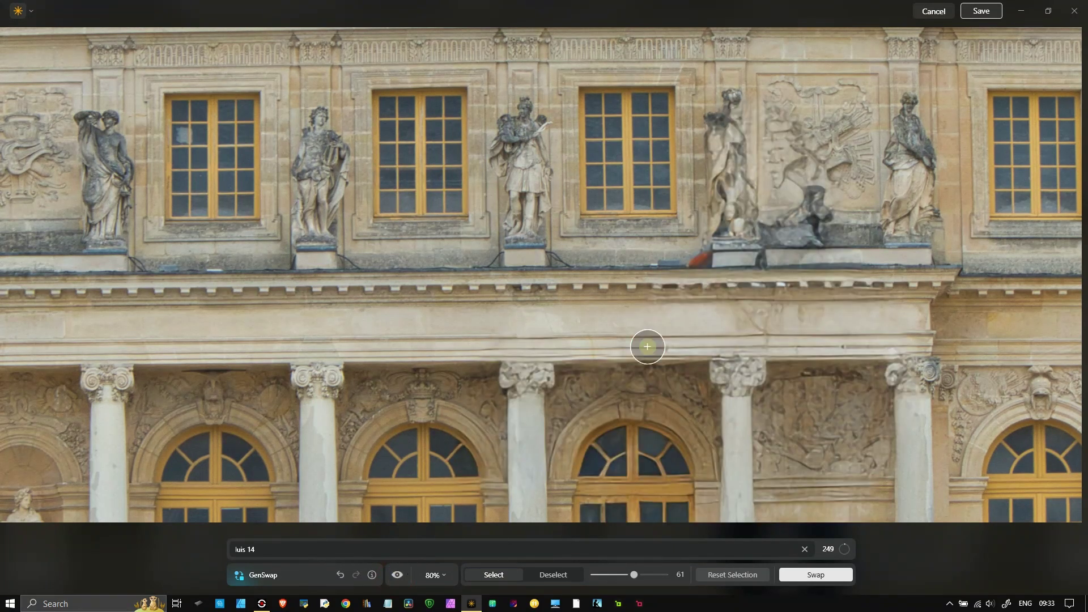
pyautogui.scroll(-1, 675, 349)
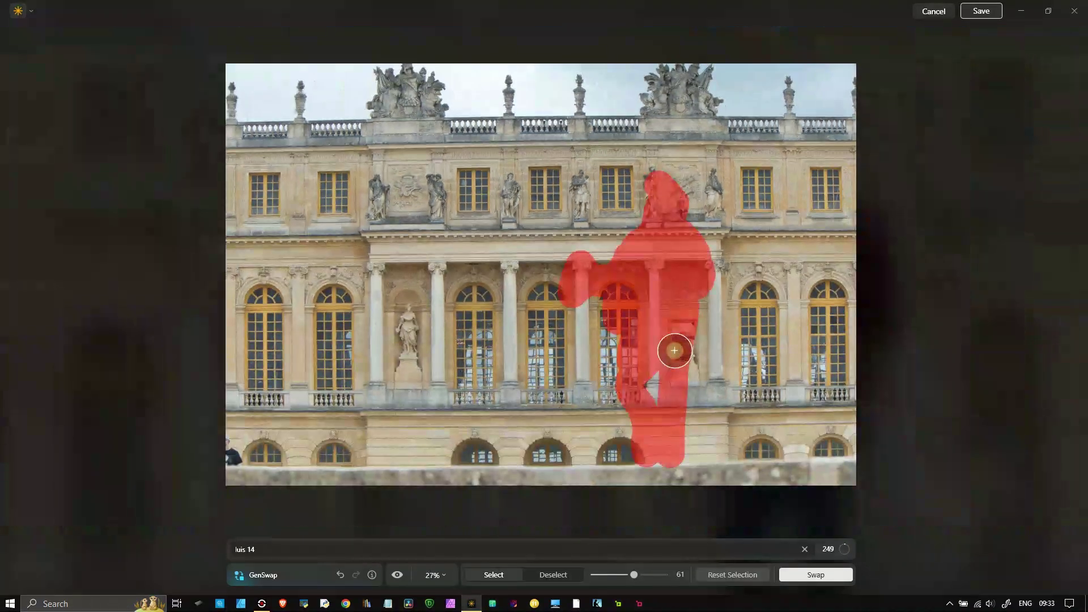
# - Replace the prompt with "king of france" and regenerate the masked area of the palace facade
pyautogui.click(262, 551)
pyautogui.moveTo(262, 550); pyautogui.dragTo(238, 550)
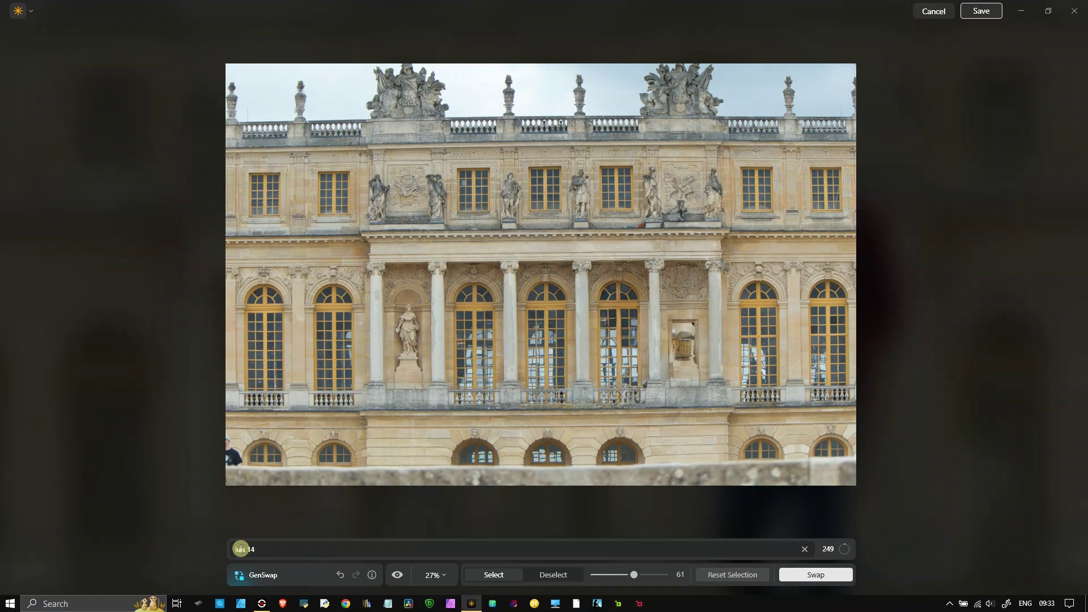
pyautogui.moveTo(236, 549); pyautogui.dragTo(237, 549)
pyautogui.moveTo(264, 549); pyautogui.dragTo(232, 552)
pyautogui.write('king')
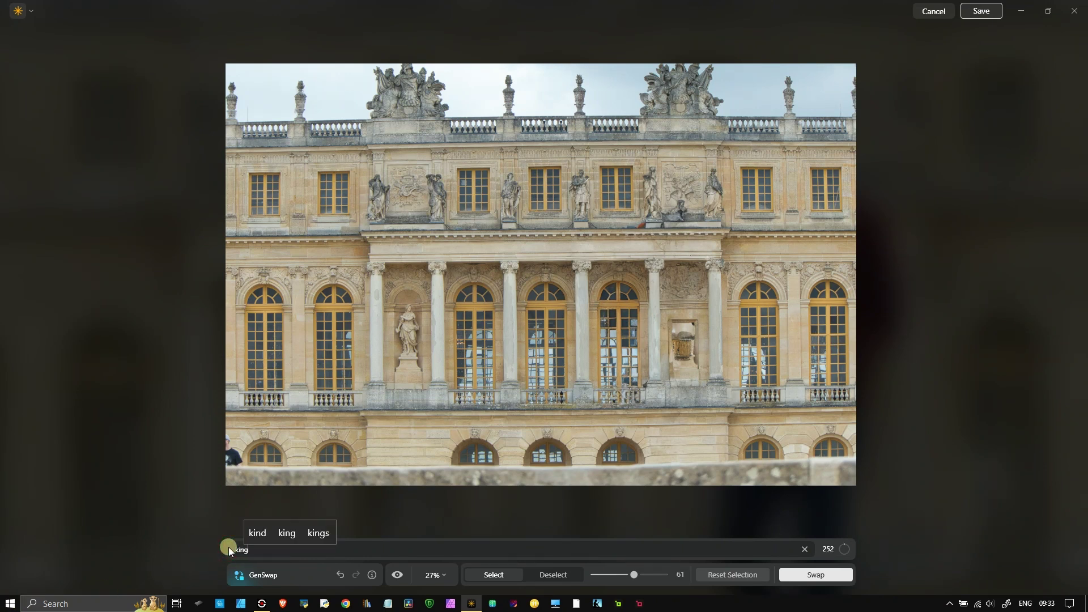
pyautogui.write(' of fr')
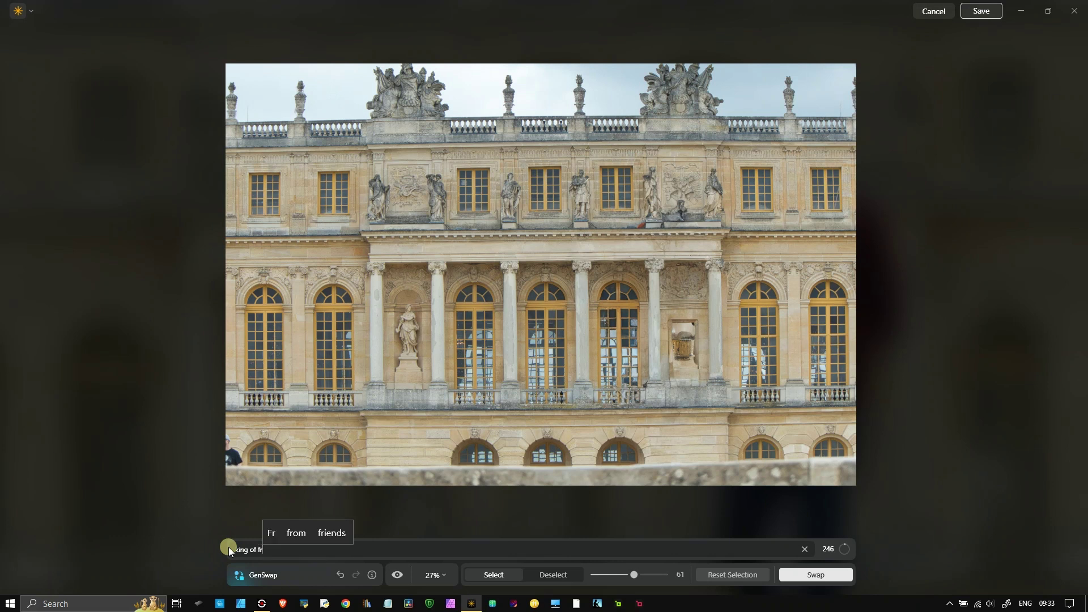
pyautogui.write('ance')
pyautogui.press('Return')
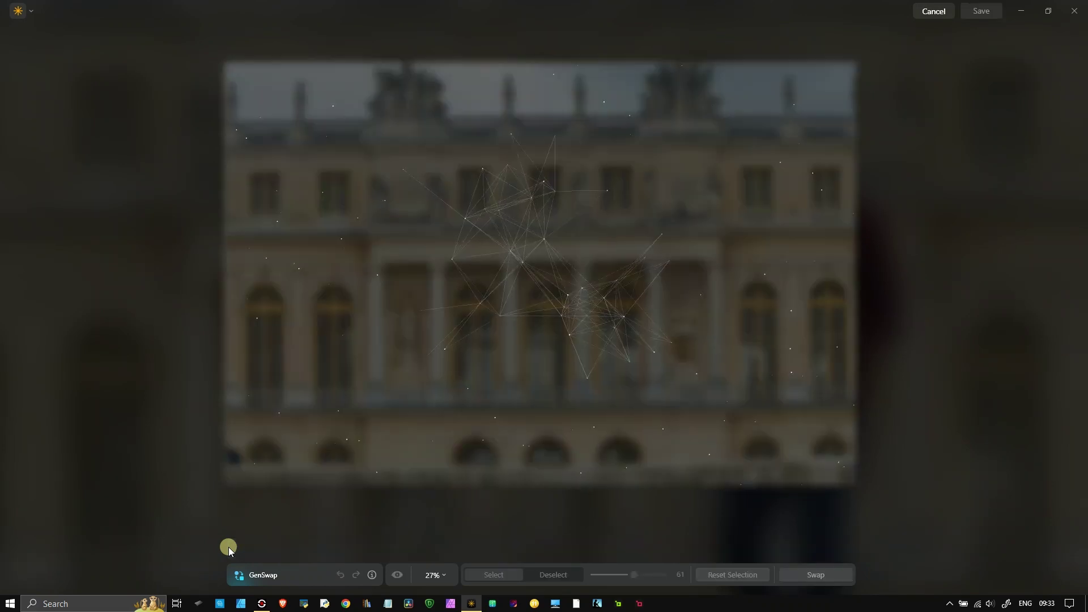
pyautogui.click(262, 605)
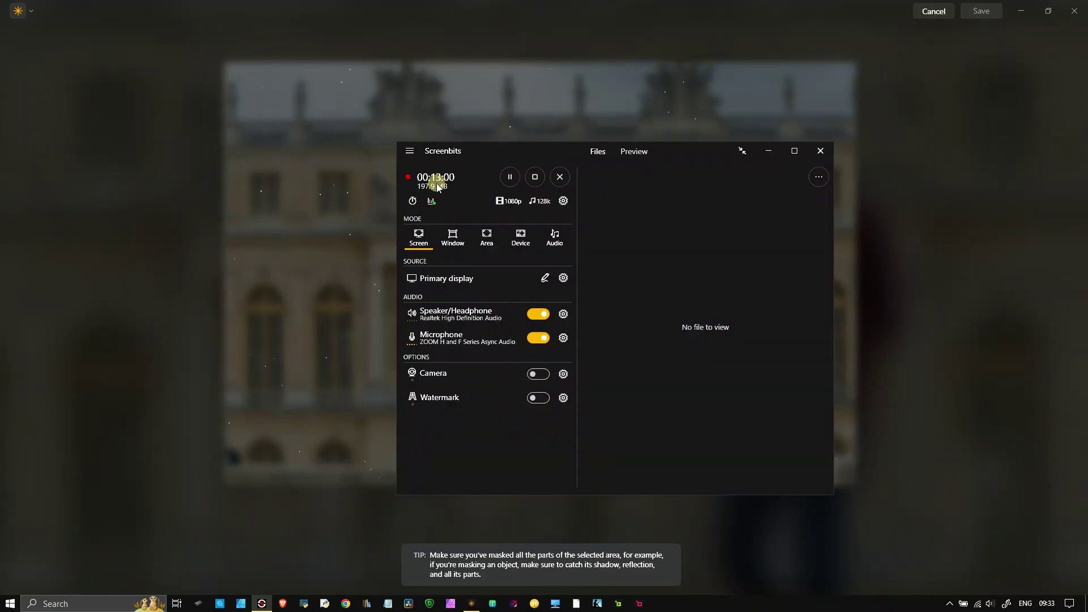
pyautogui.click(264, 602)
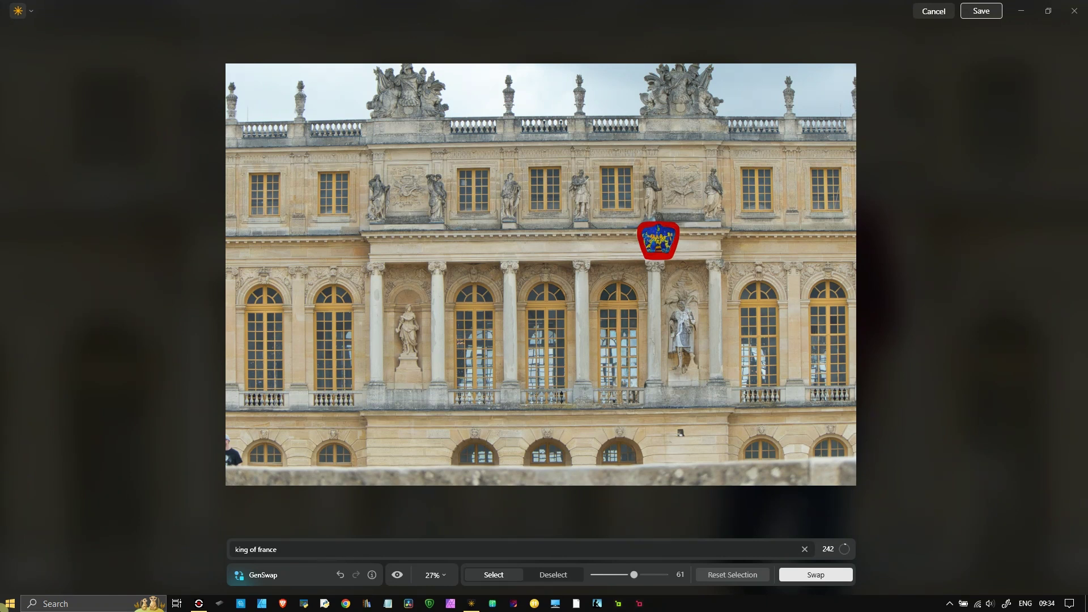
# - Inspect the newly generated emblem and niche statue up close and compare them with the original photo
pyautogui.scroll(3, 678, 322)
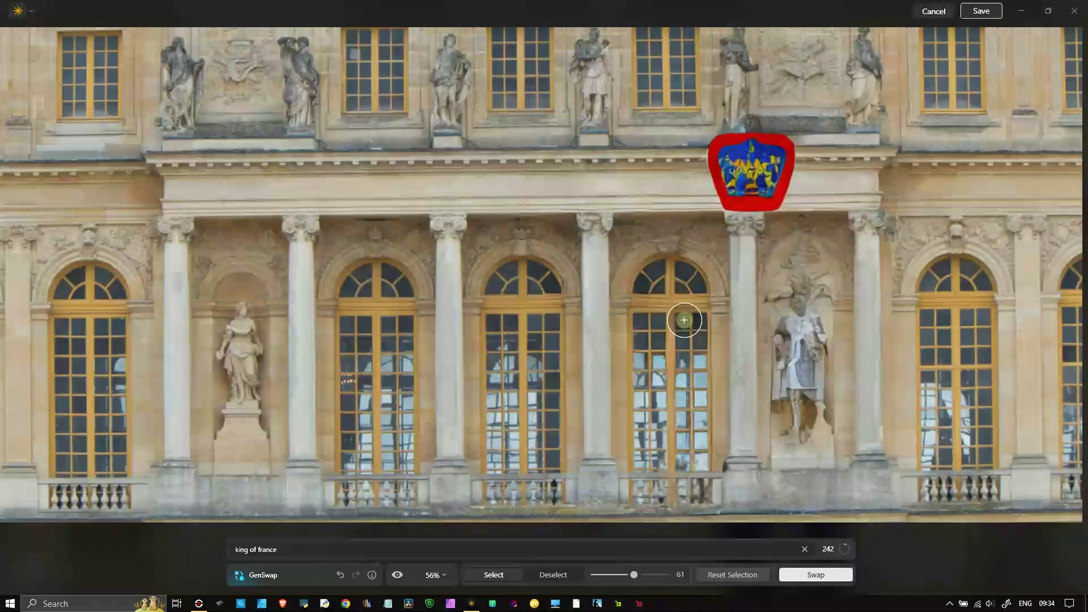
pyautogui.scroll(2, 685, 321)
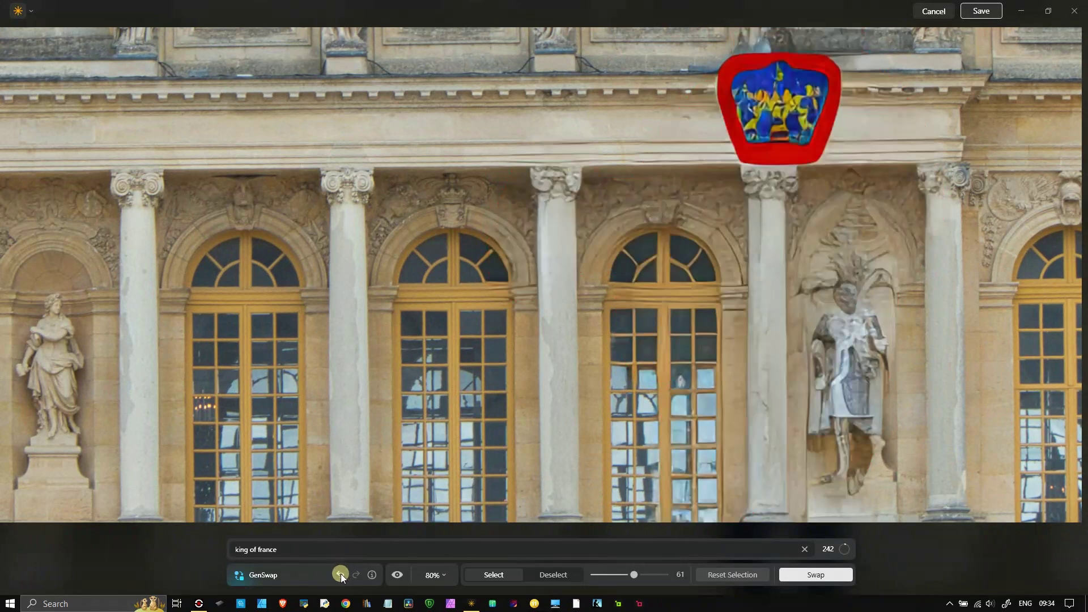
pyautogui.click(394, 576)
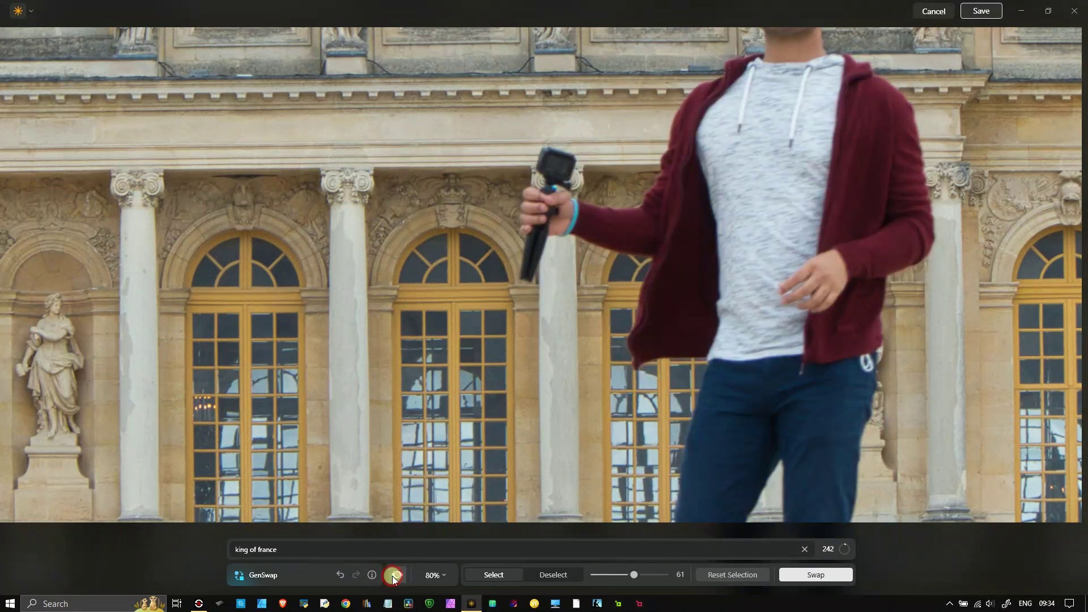
pyautogui.click(393, 576)
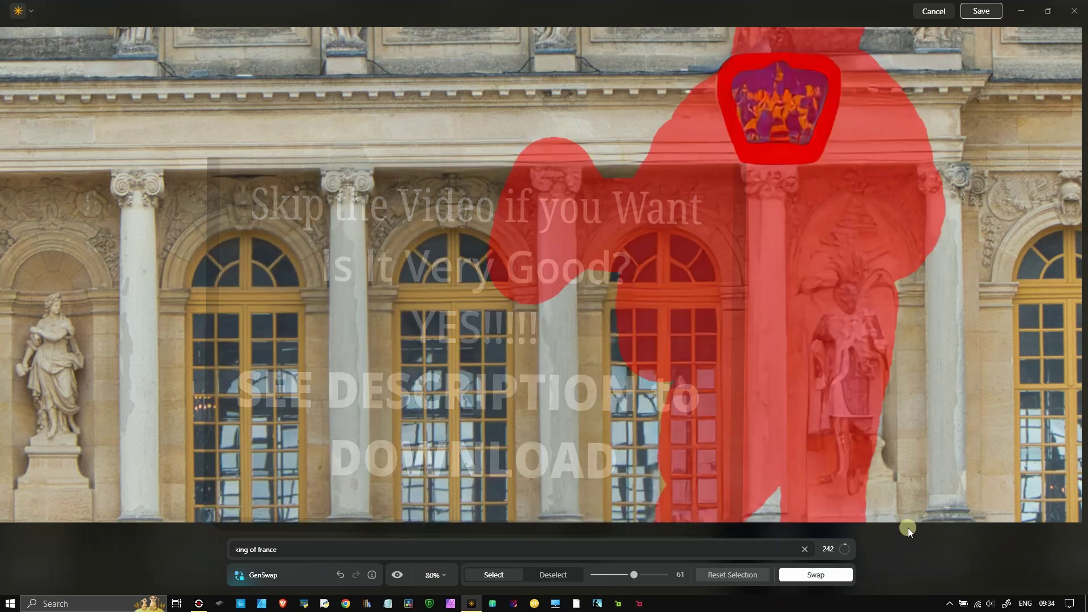
# - Discard the "king of france" swap and open the palace photo in GenExpand
pyautogui.click(983, 12)
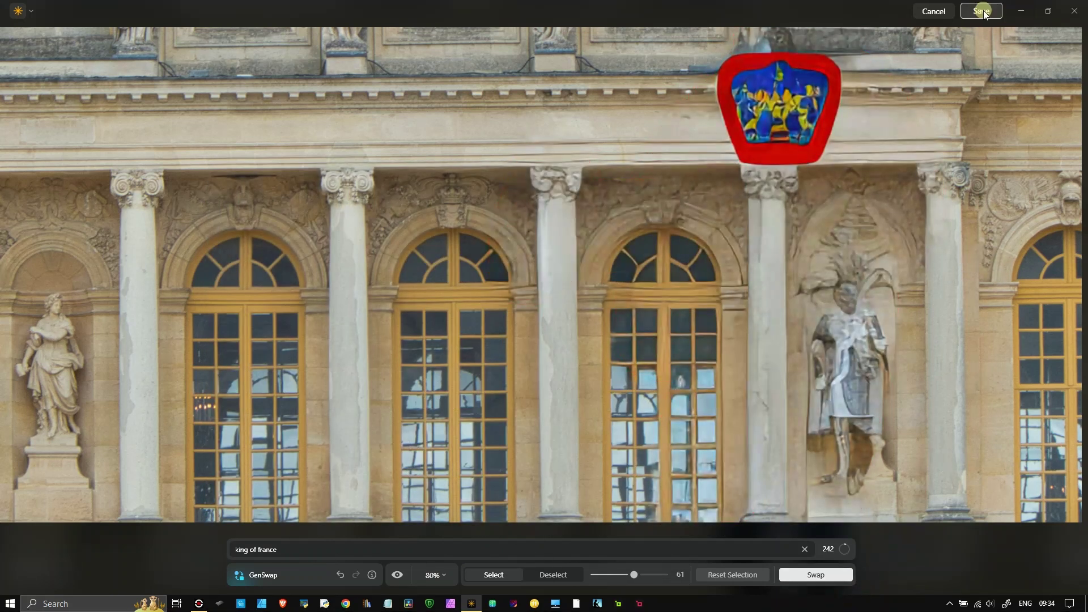
pyautogui.click(935, 11)
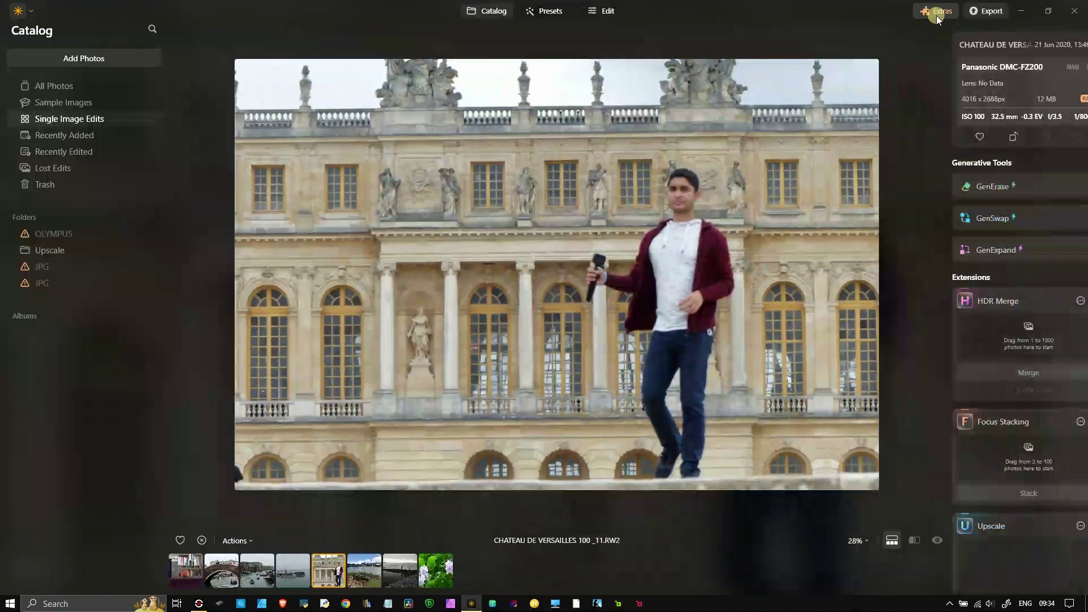
pyautogui.click(991, 250)
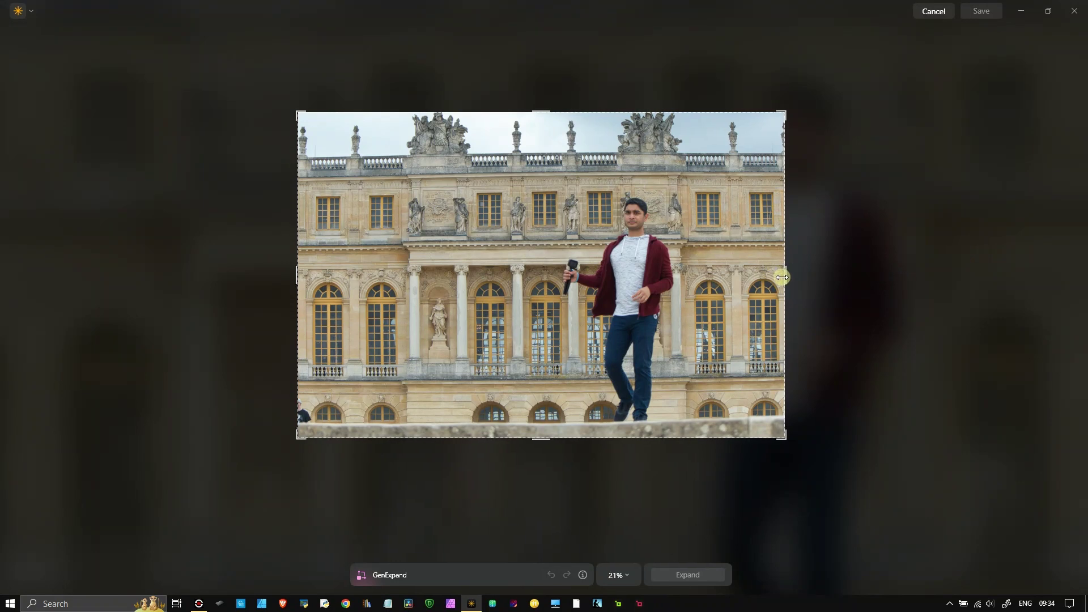
# - Extend the palace photo's frame by about a quarter of its width on both sides and generate the added areas without a prompt
pyautogui.moveTo(792, 276); pyautogui.dragTo(935, 277)
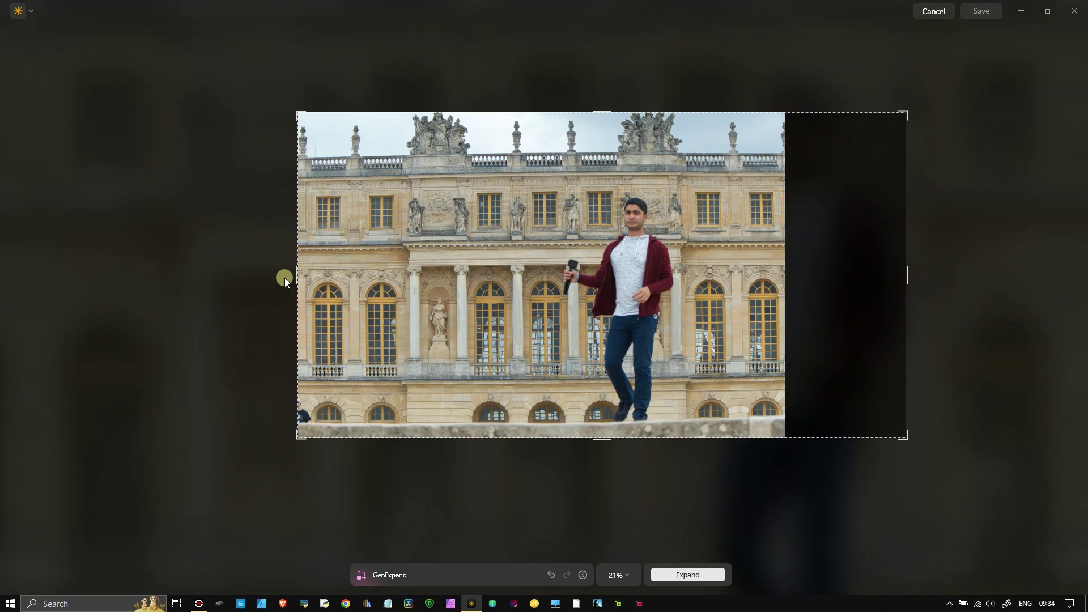
pyautogui.moveTo(297, 277); pyautogui.dragTo(159, 279)
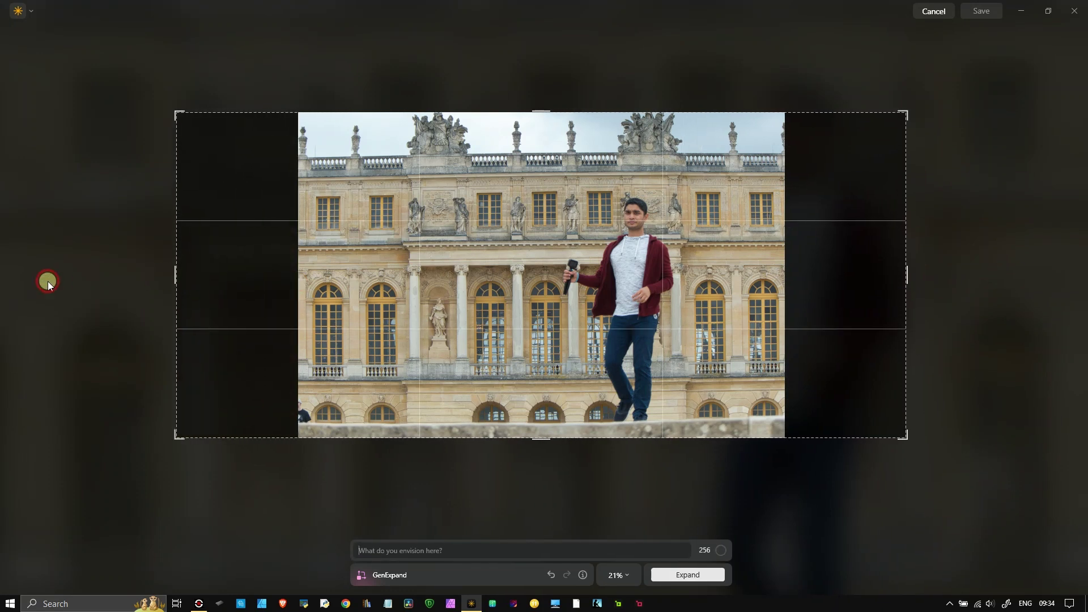
pyautogui.click(695, 577)
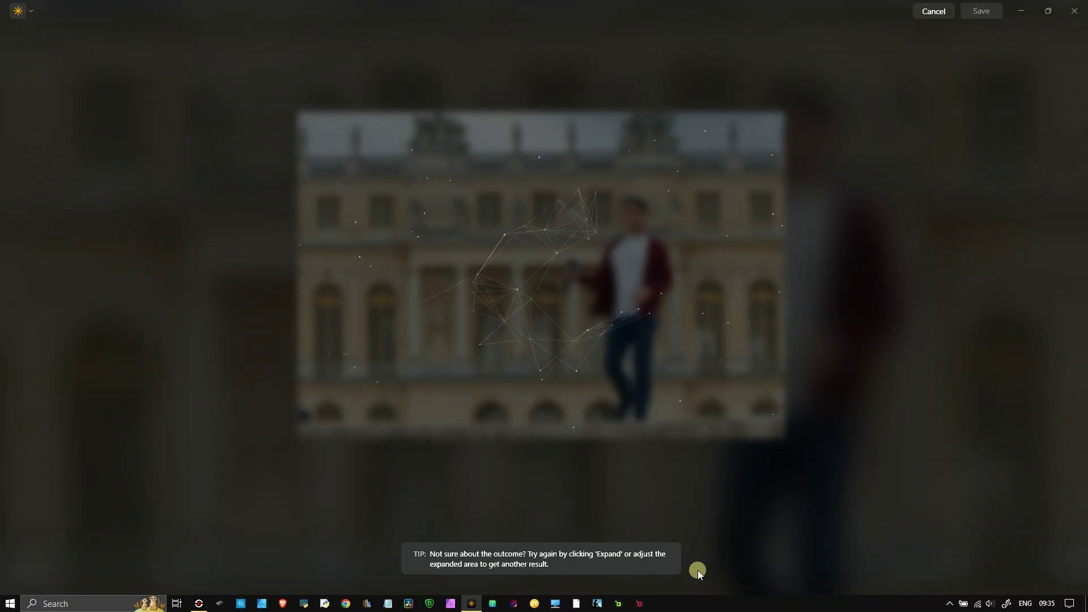
pyautogui.hotkey('ctrl', 'shift', 's')
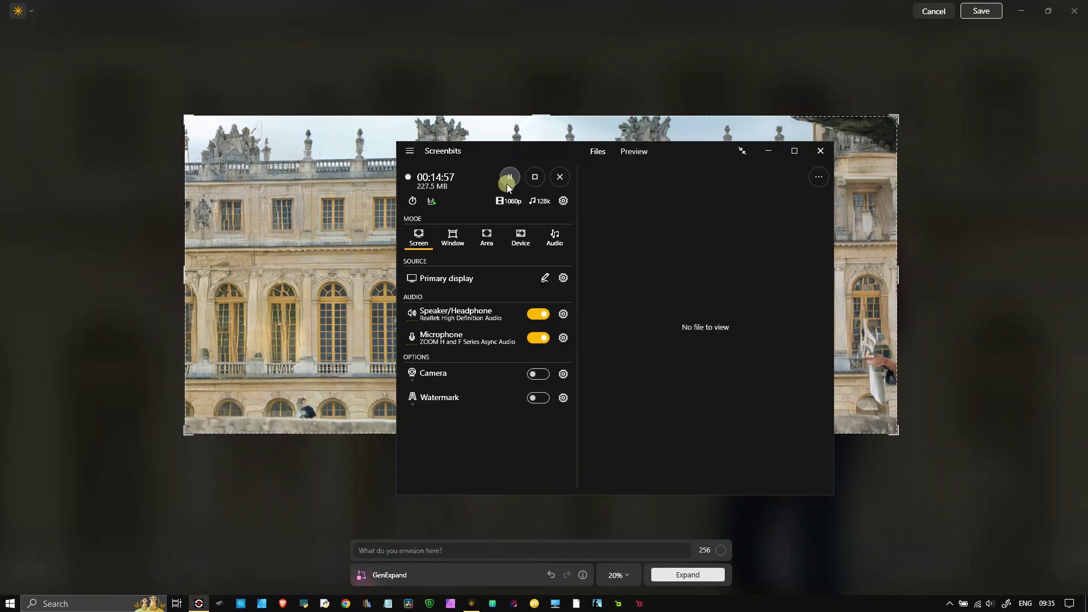
pyautogui.hotkey('ctrl', 'shift', 's')
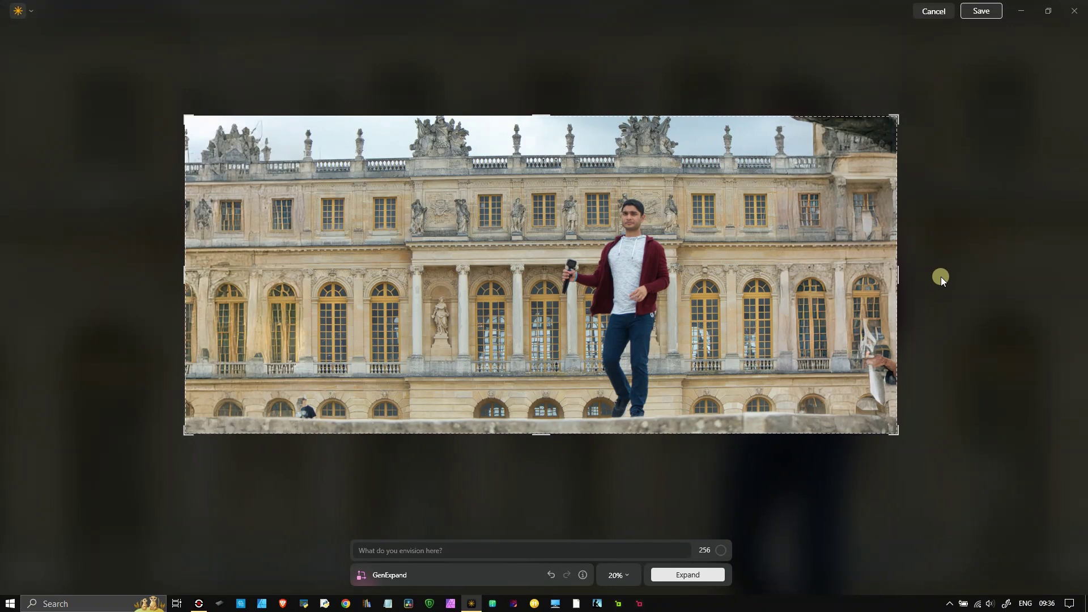
# - Extend the widened photo's frame by about a quarter of its height above and below and generate the added areas without a prompt
pyautogui.moveTo(542, 434); pyautogui.dragTo(543, 520)
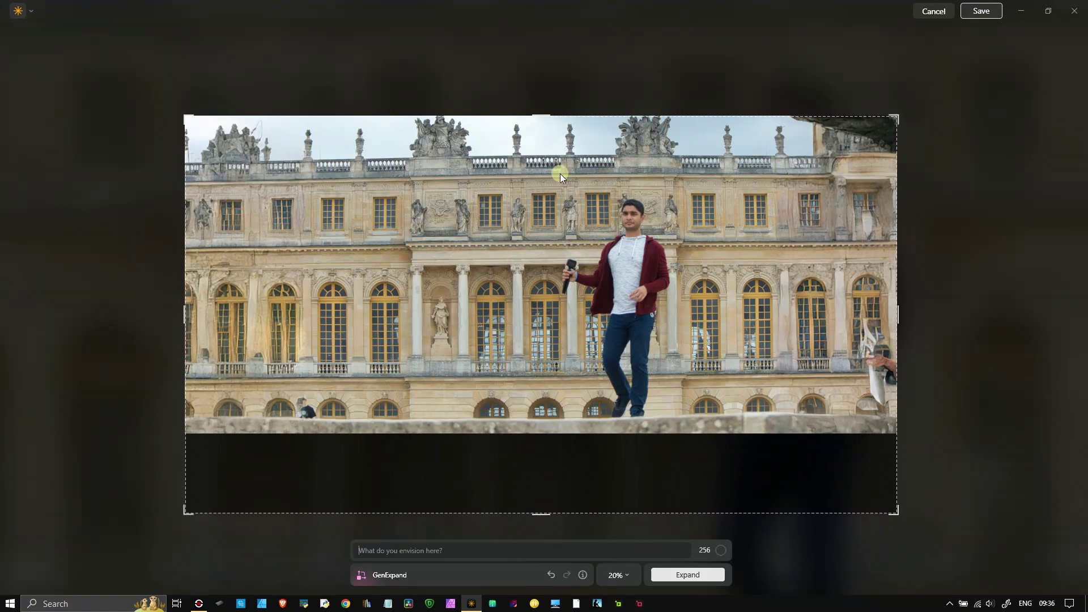
pyautogui.moveTo(538, 110); pyautogui.dragTo(899, 32)
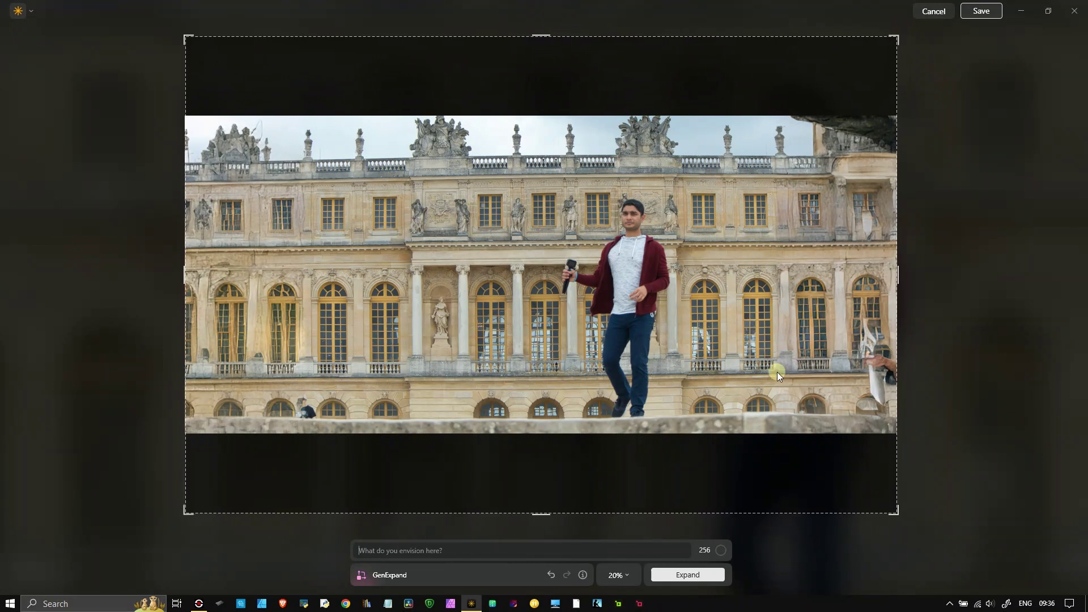
pyautogui.click(702, 576)
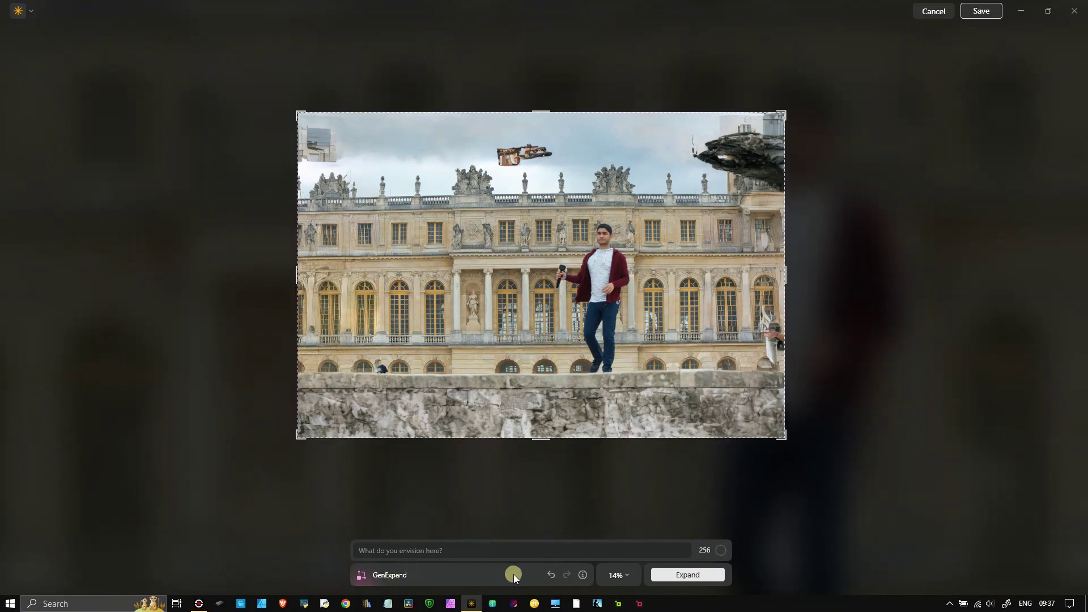
# - Regenerate the areas above and below the palace with the prompt "star wars" and discard the GenExpand result
pyautogui.click(582, 576)
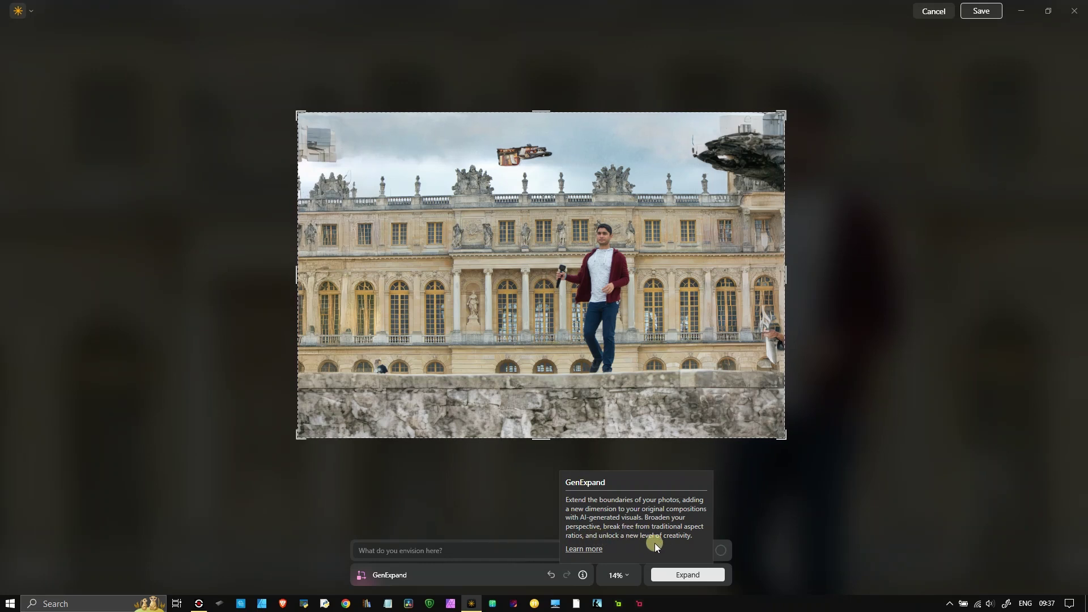
pyautogui.click(497, 549)
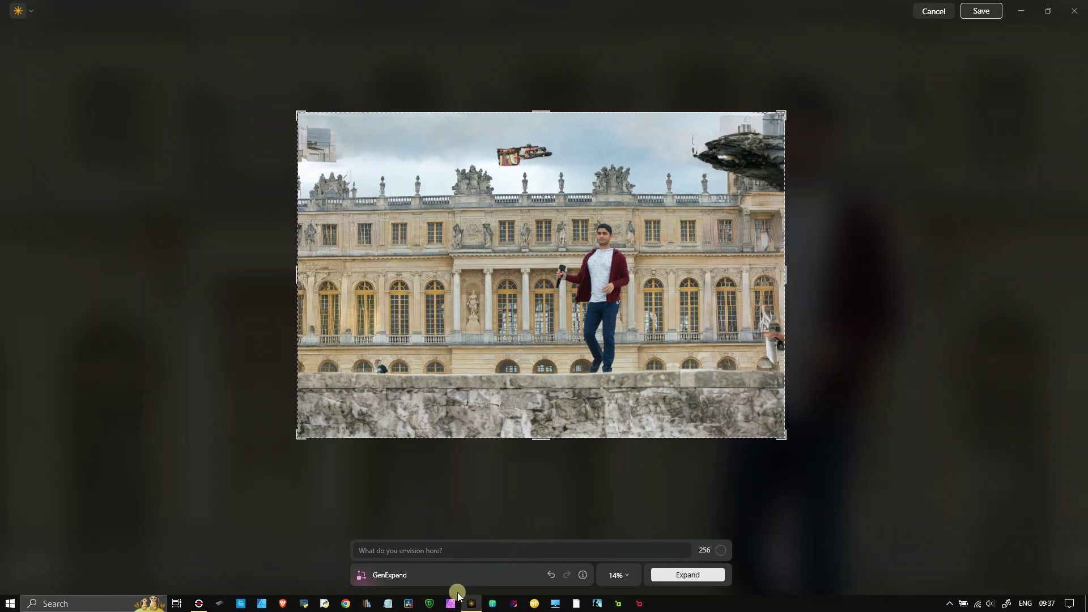
pyautogui.write('star wars')
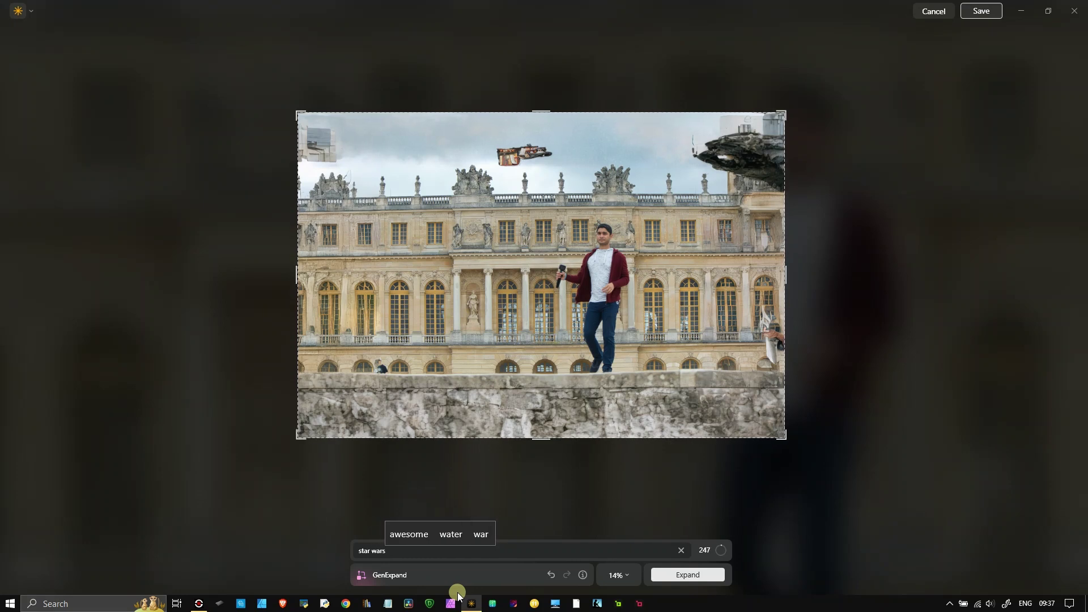
pyautogui.press('Return')
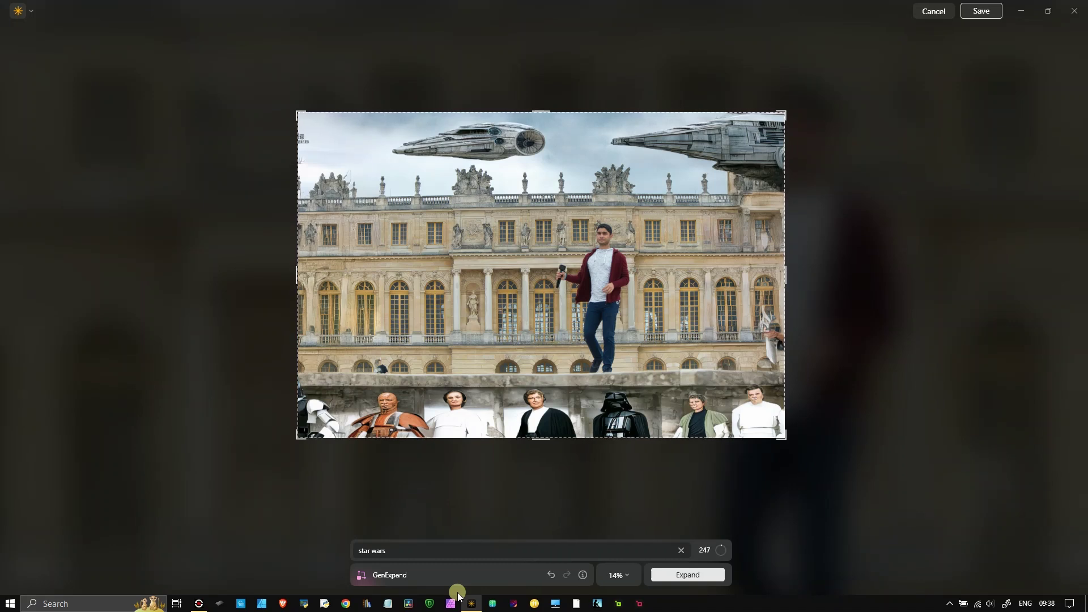
pyautogui.click(921, 15)
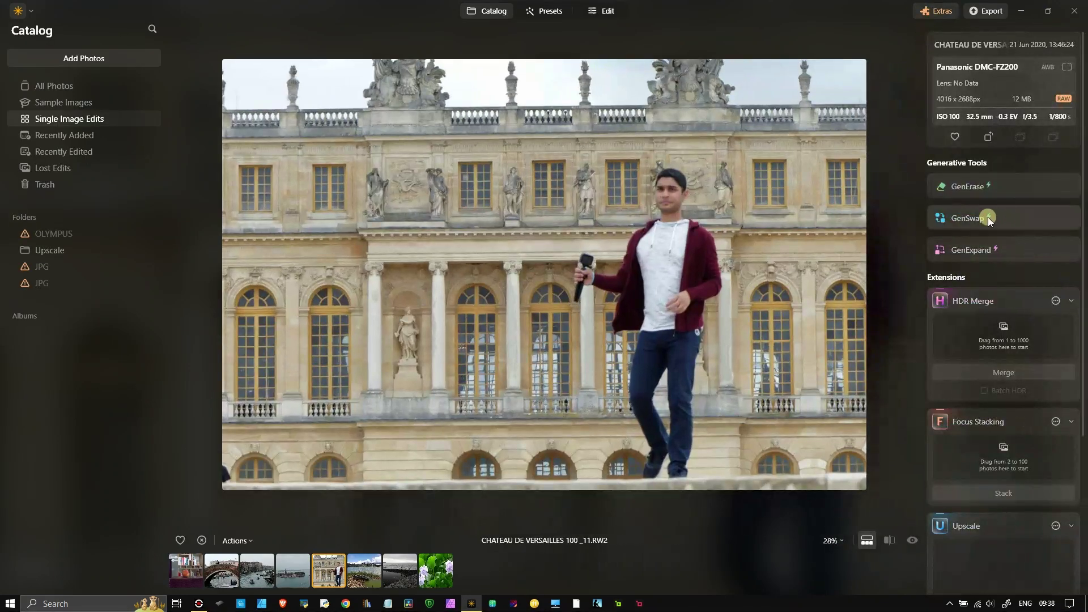